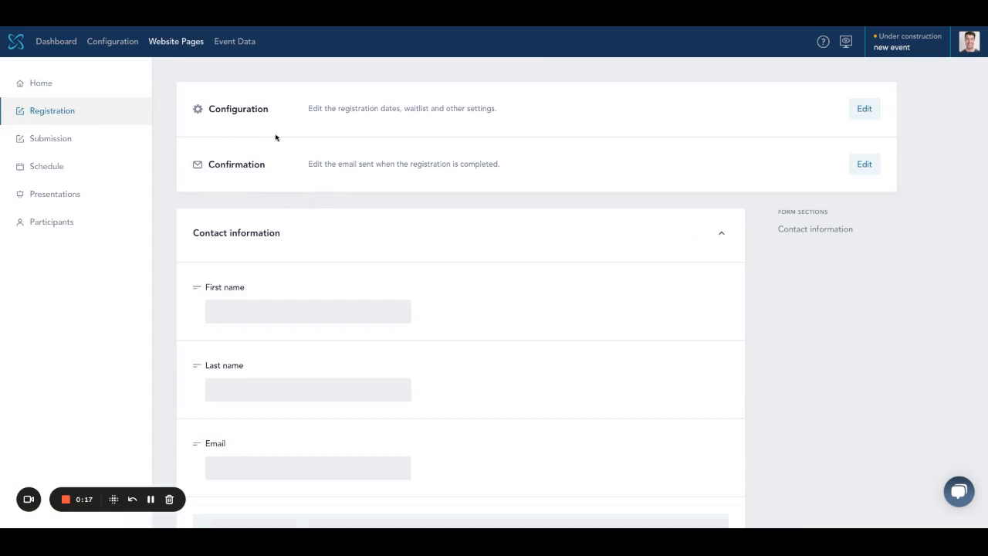
# Step: Try the registration settings for website visibility, maximum participants and waitlist, leaving them unchanged
pyautogui.click(868, 137)
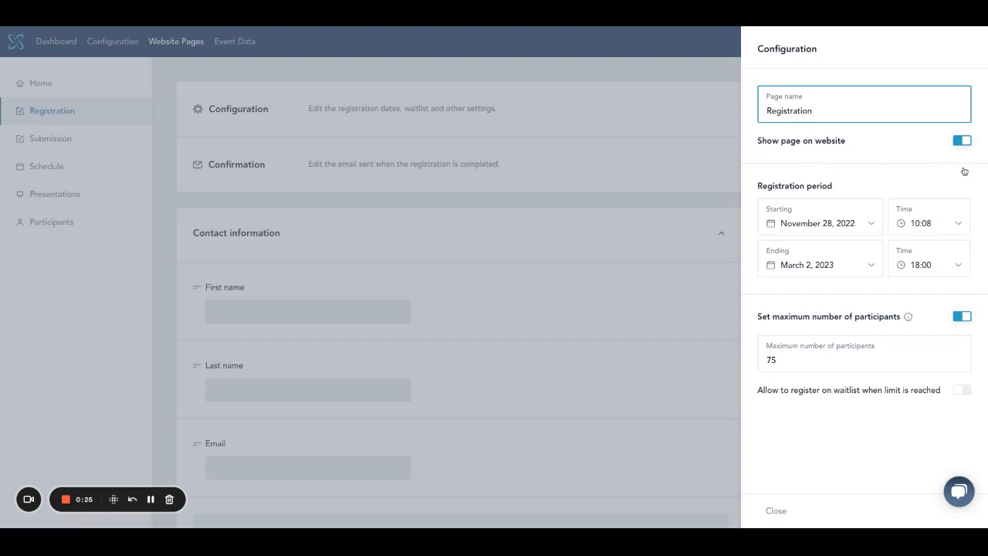
pyautogui.click(962, 141)
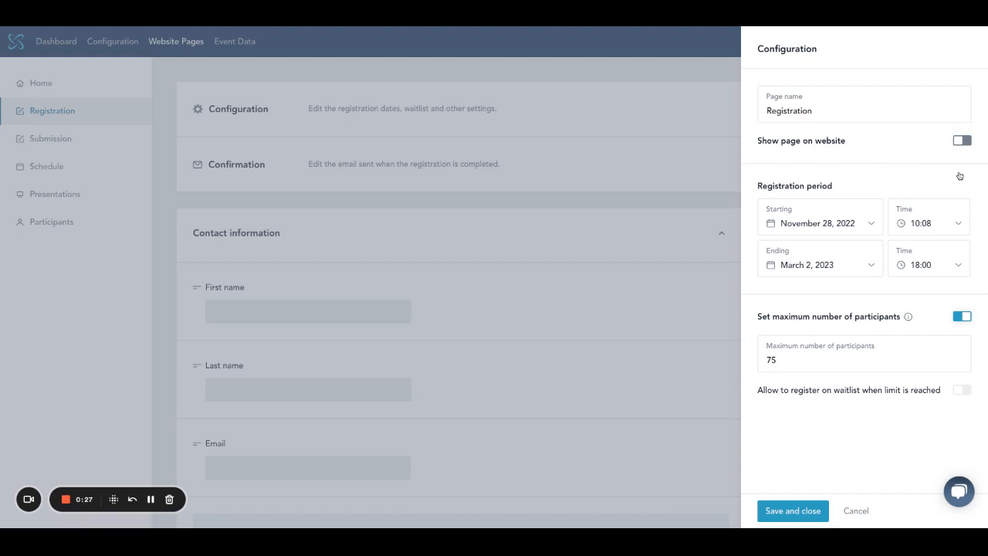
pyautogui.click(962, 141)
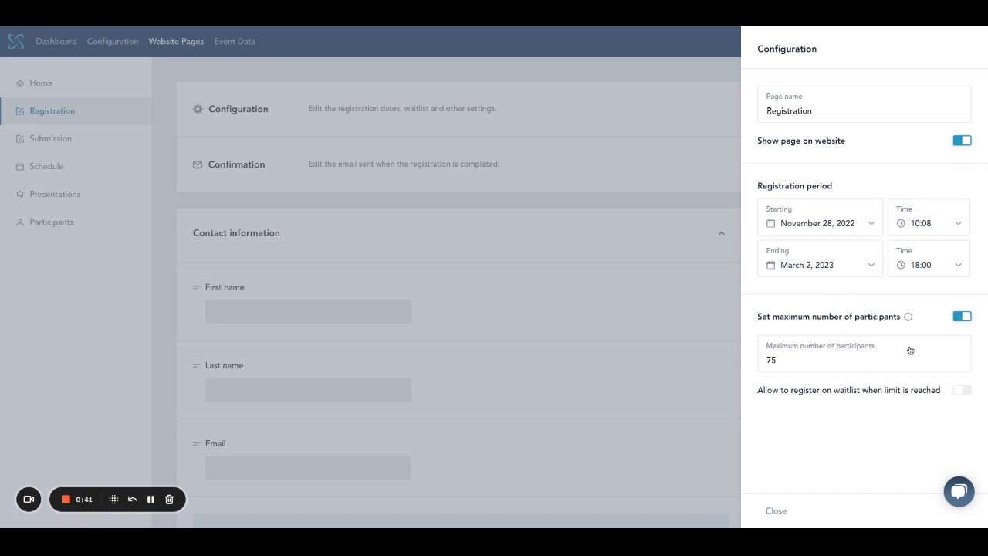
pyautogui.click(903, 377)
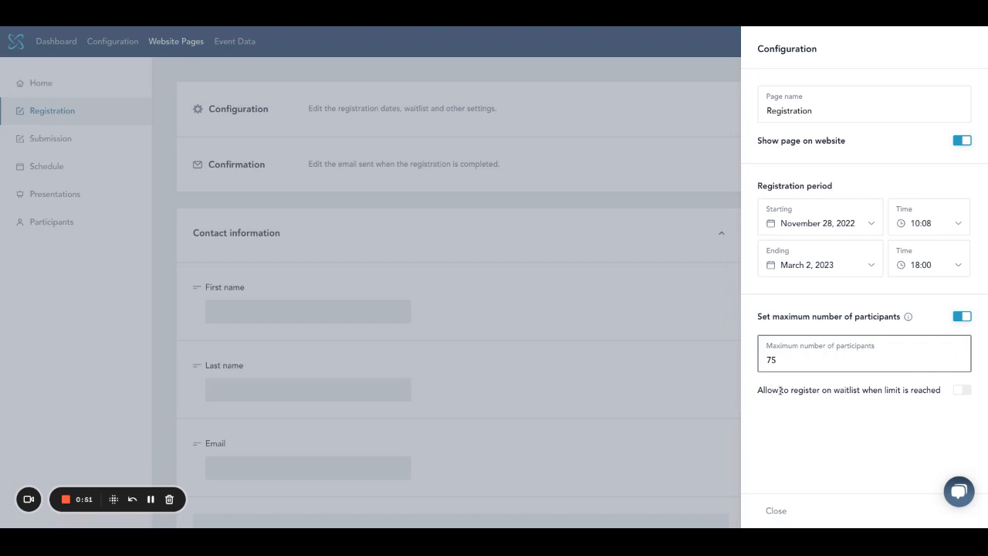
pyautogui.click(780, 390)
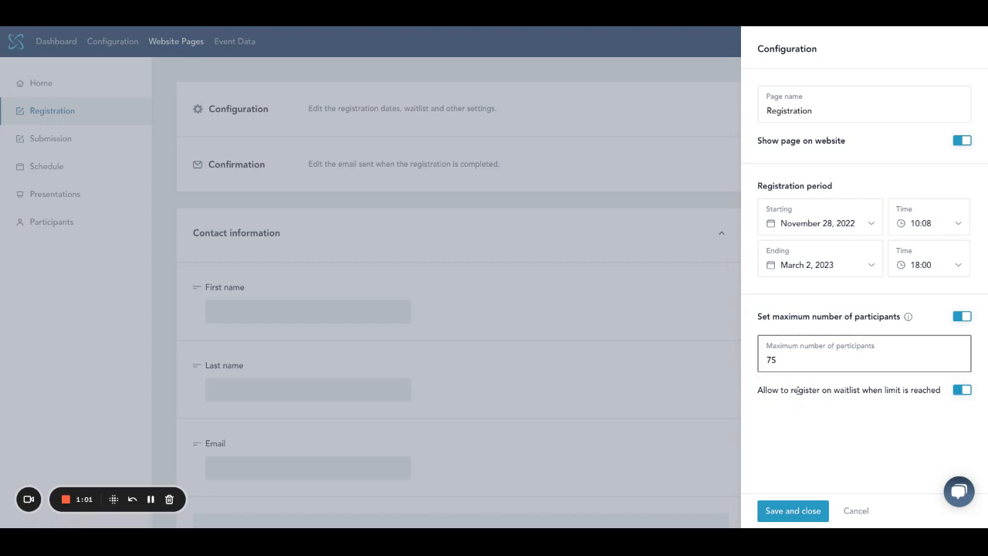
pyautogui.click(961, 389)
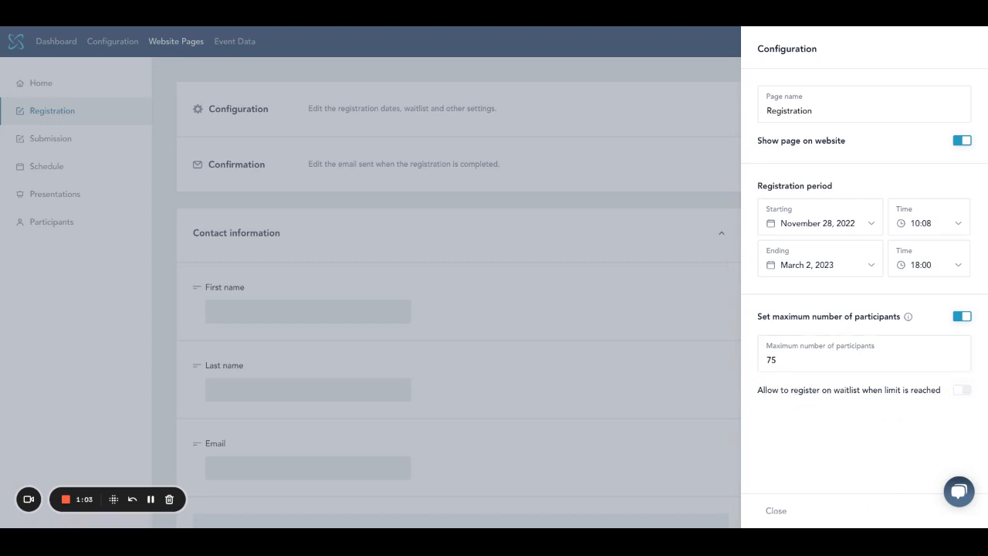
pyautogui.click(776, 511)
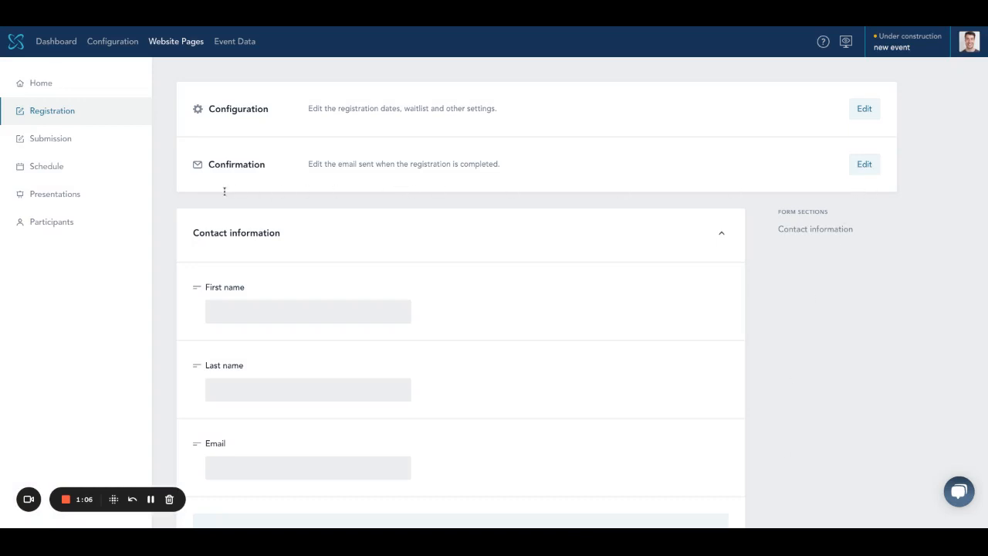
# Step: Look over the registration confirmation email and its insertable form values, then return to the form
pyautogui.click(864, 164)
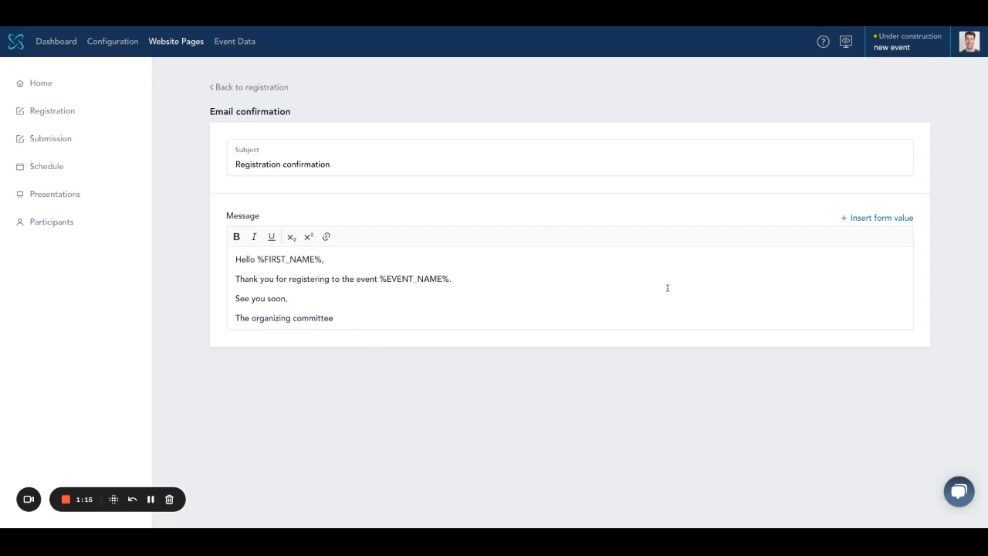
pyautogui.click(875, 218)
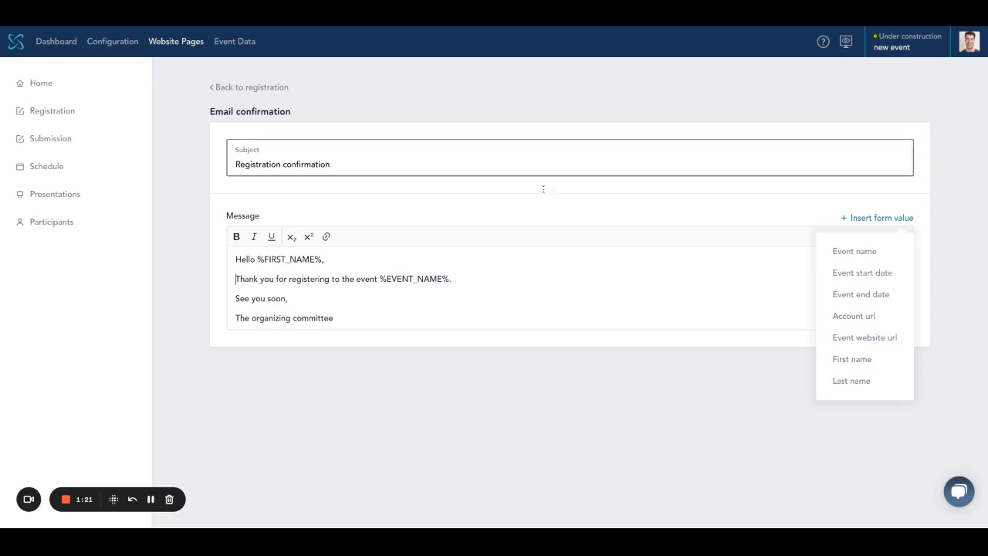
pyautogui.click(268, 114)
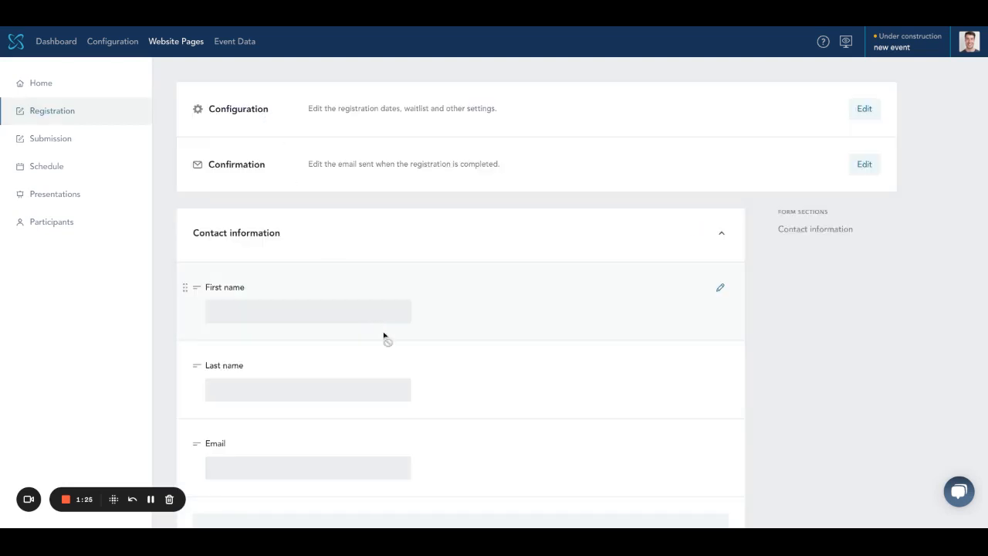
pyautogui.scroll(-3, 384, 339)
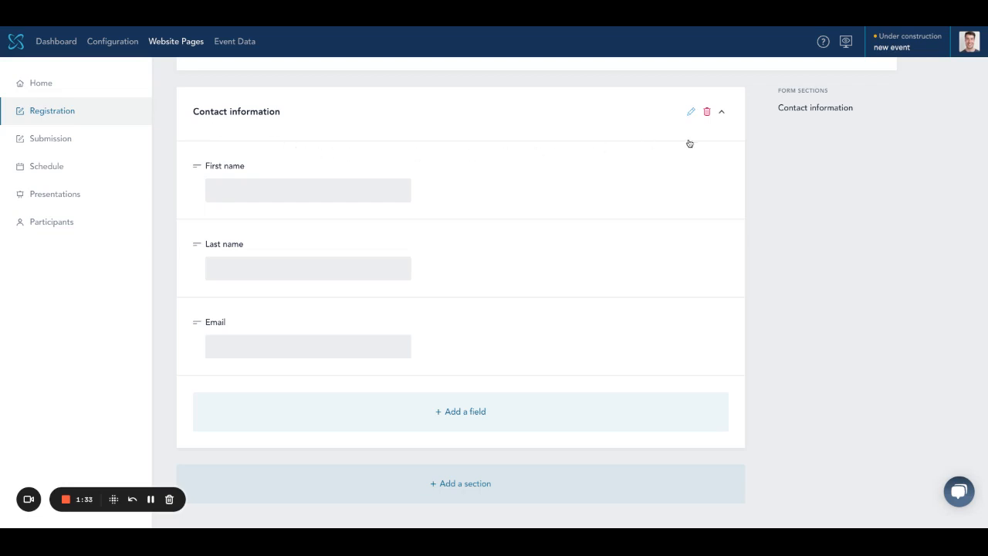
# Step: Check the Contact information section properties without changes and bring up the field-type choices
pyautogui.click(691, 111)
pyautogui.click(793, 171)
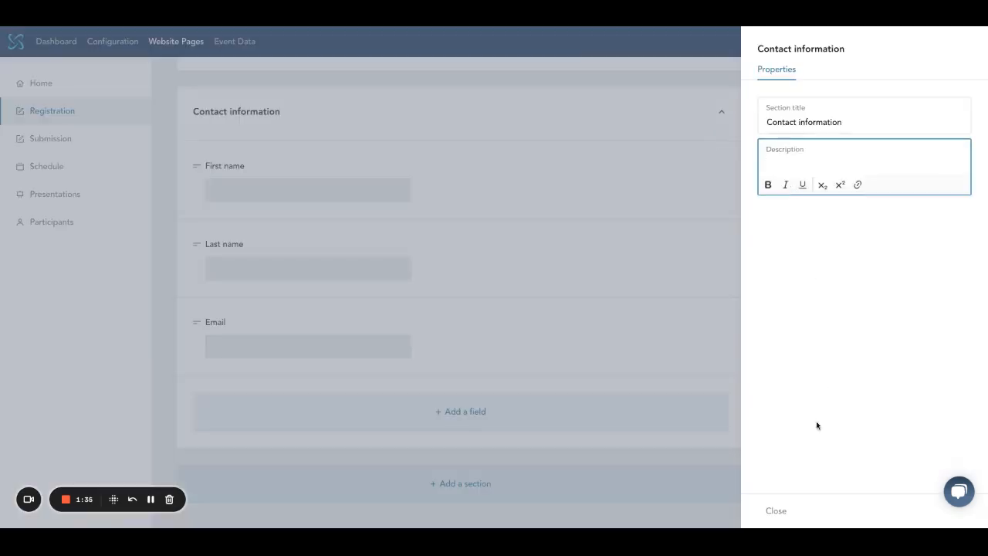
pyautogui.click(776, 510)
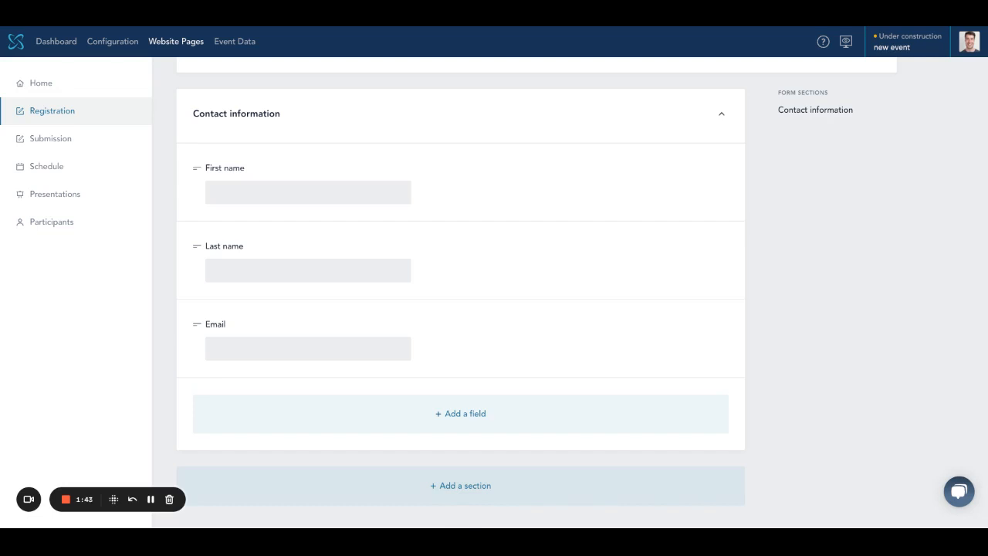
pyautogui.click(469, 444)
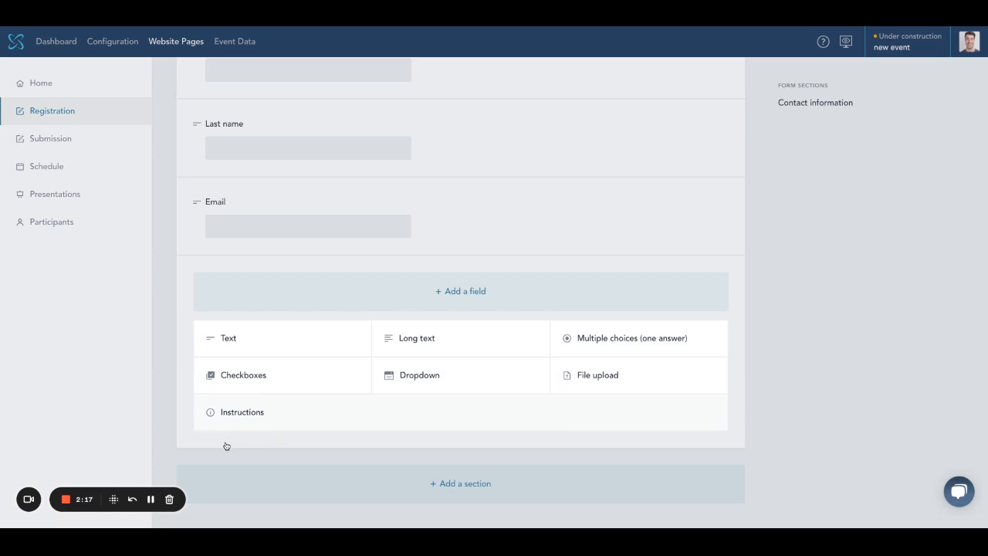
# Step: Add a single-answer question 'What is your registration type?' with internal name 'Registration type' and save it
pyautogui.click(620, 354)
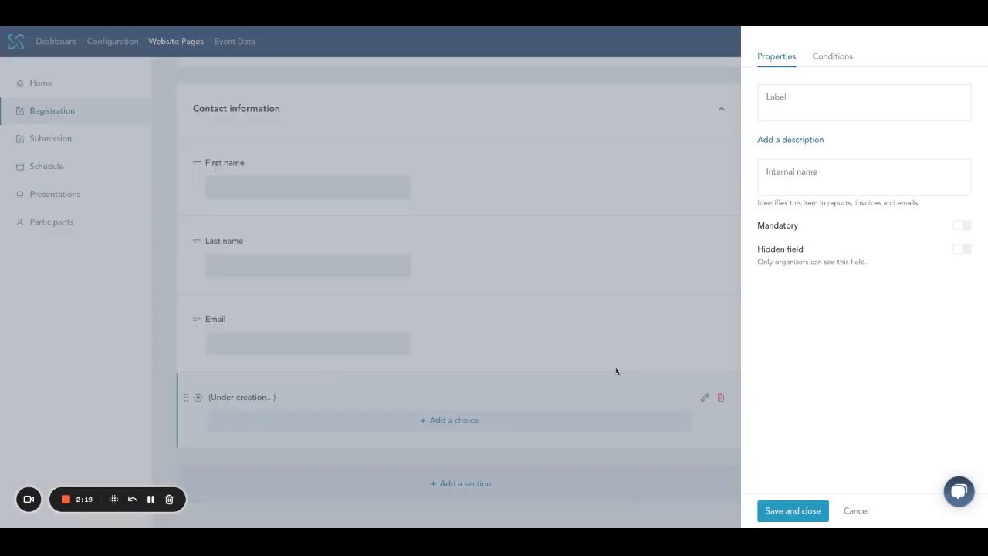
pyautogui.write('What')
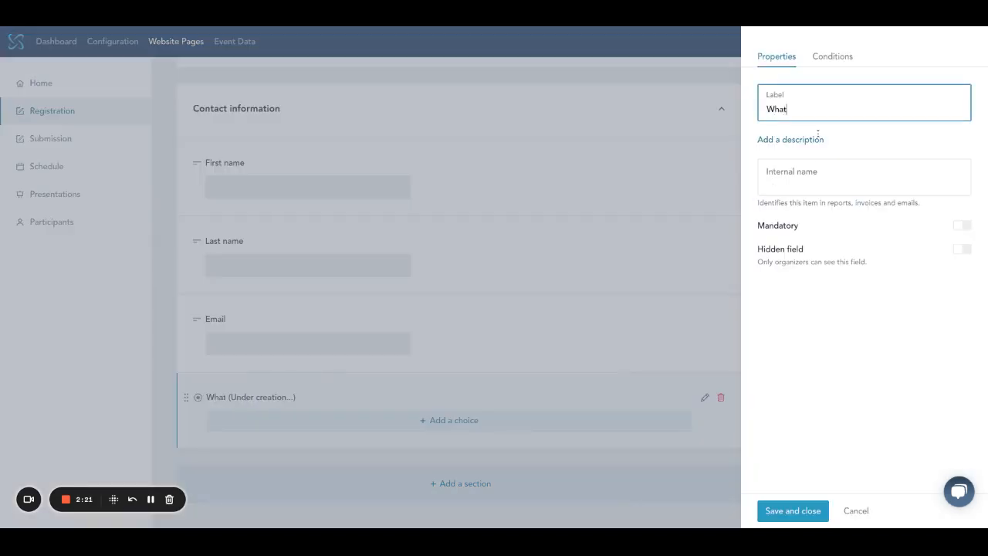
pyautogui.write(' is your registration type')
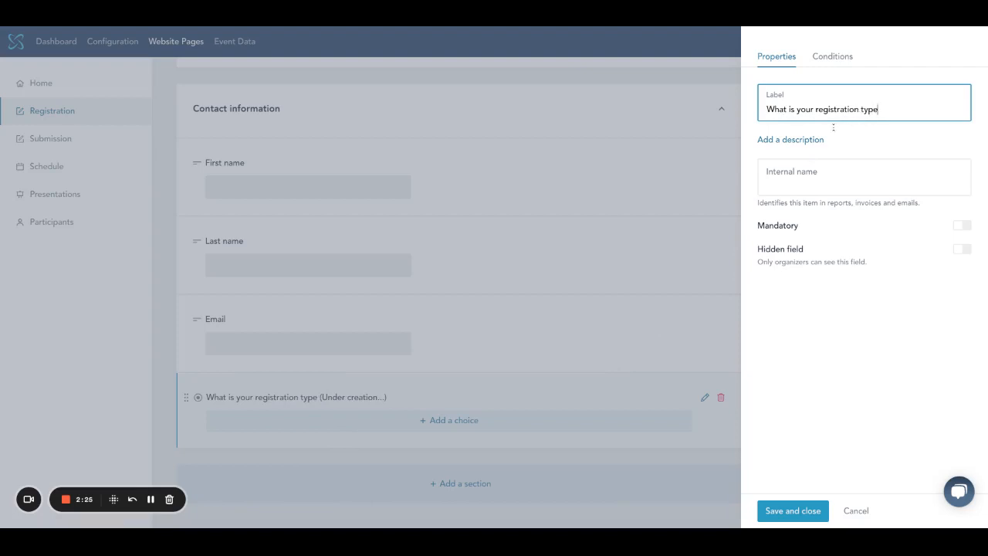
pyautogui.write('?')
pyautogui.press('Tab')
pyautogui.press('Tab')
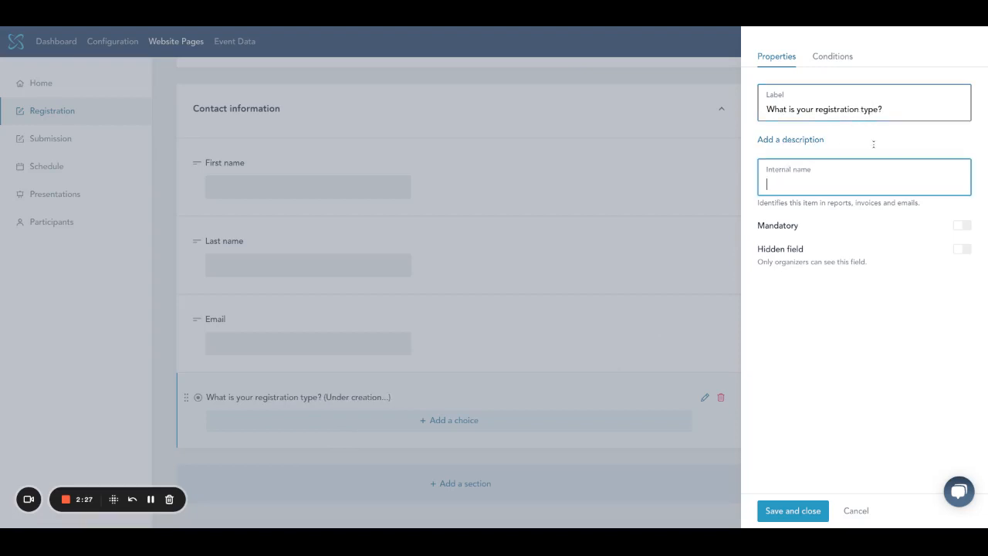
pyautogui.write('Reg')
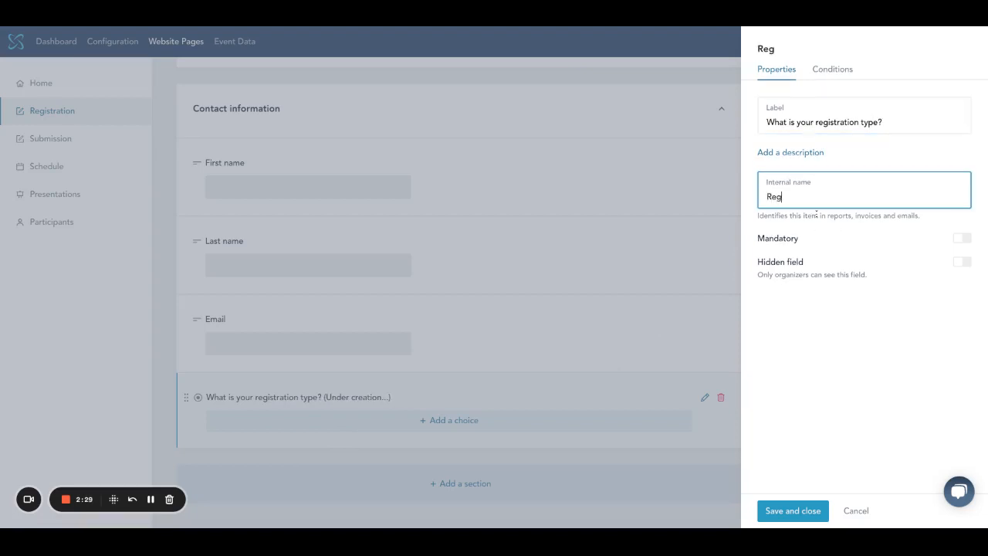
pyautogui.write('istration type')
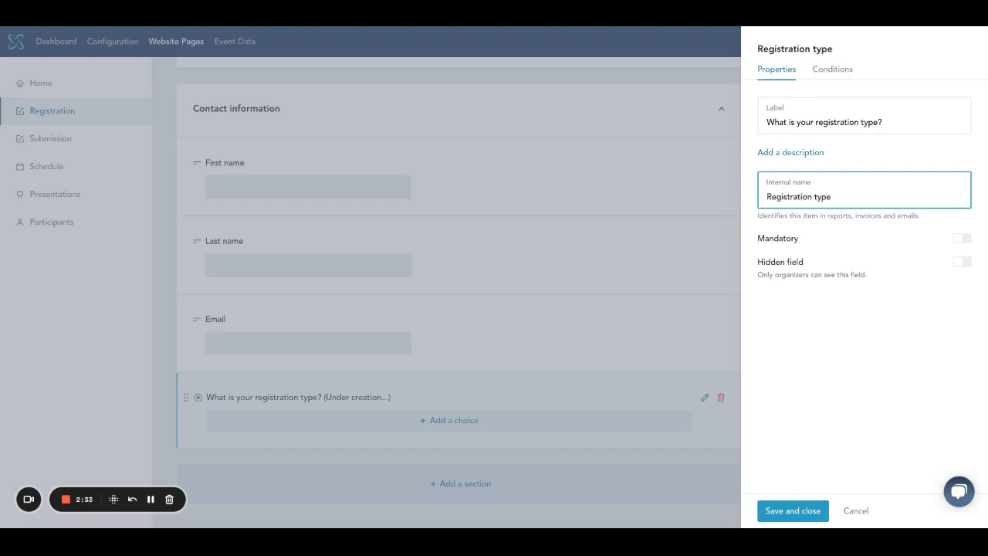
pyautogui.click(790, 152)
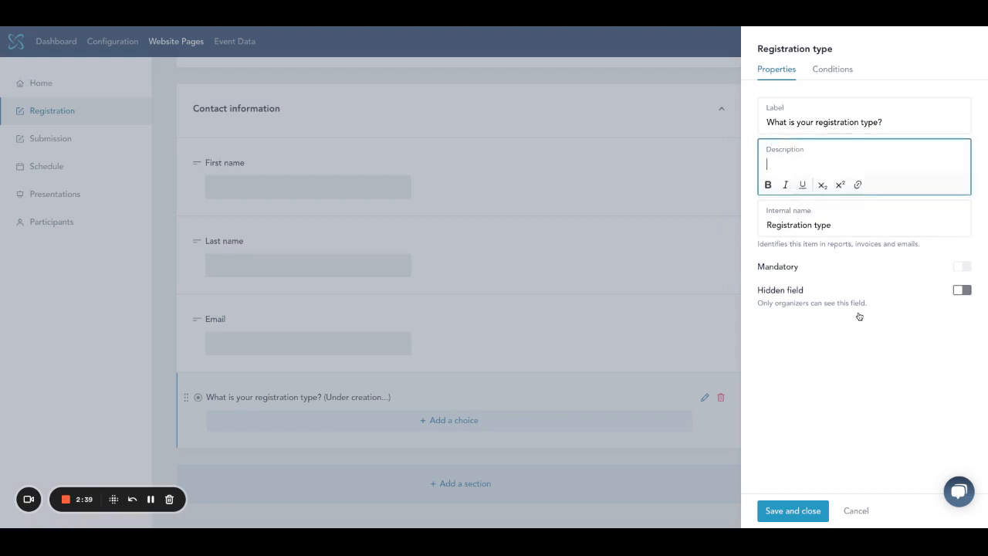
pyautogui.click(960, 295)
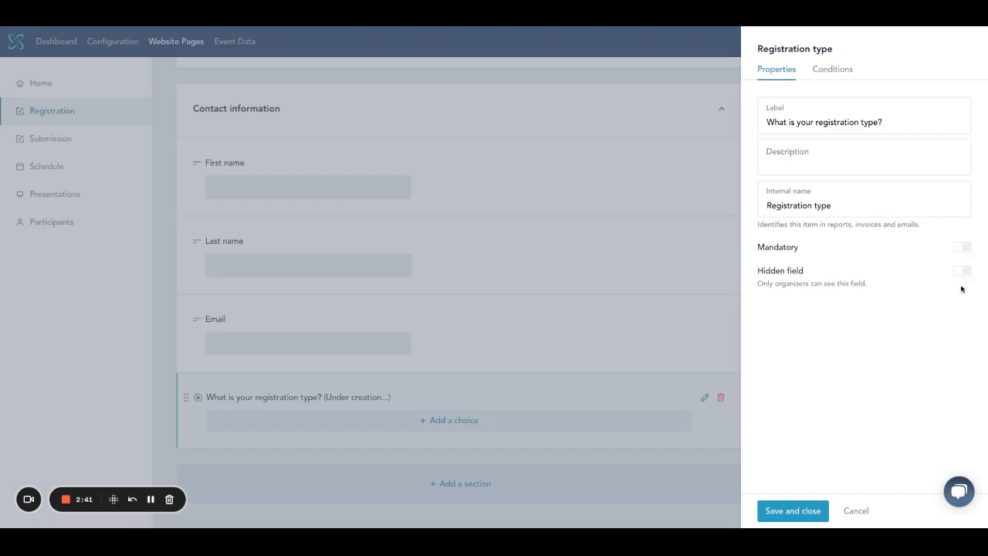
pyautogui.click(962, 283)
pyautogui.click(962, 275)
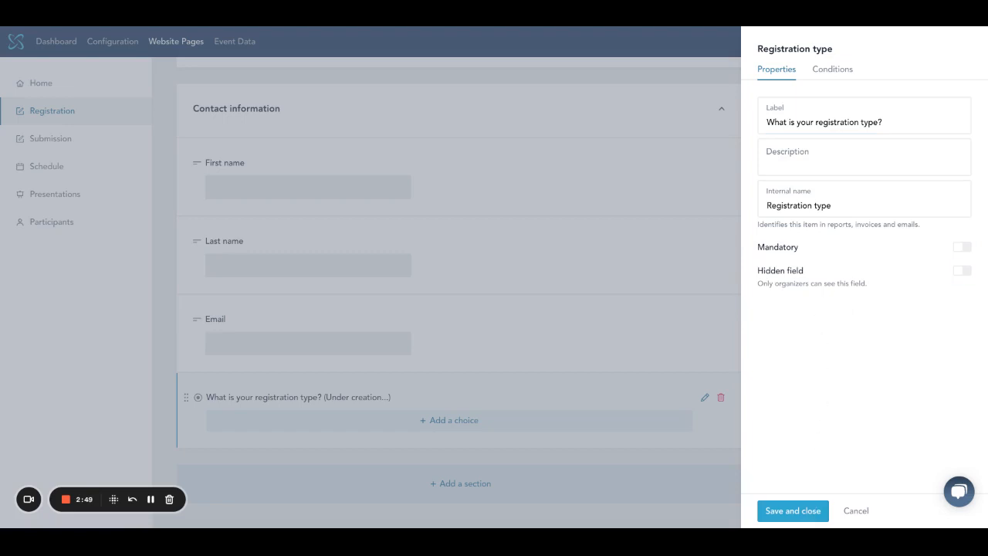
pyautogui.click(793, 510)
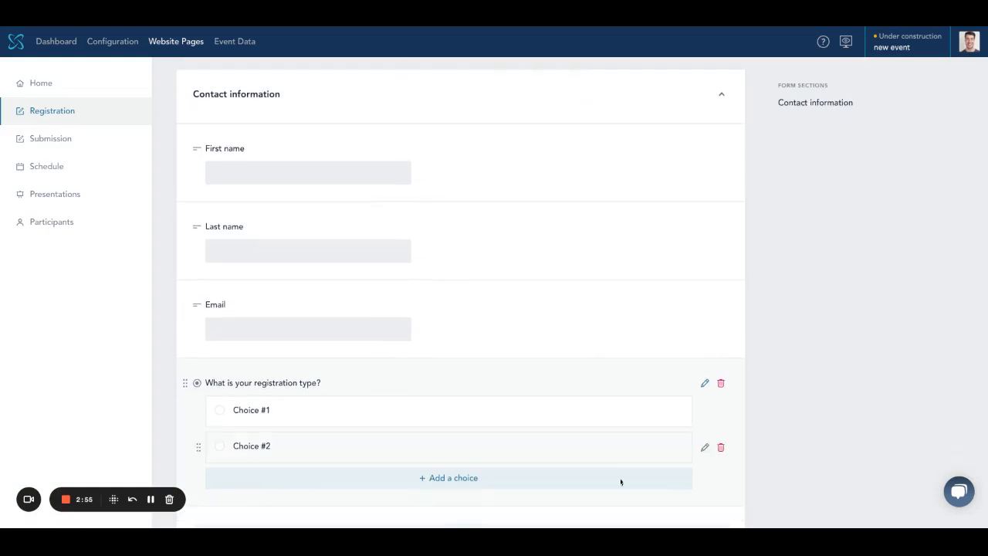
# Step: Name the first choice 'Principal Investigator' as both its label and internal name
pyautogui.click(705, 410)
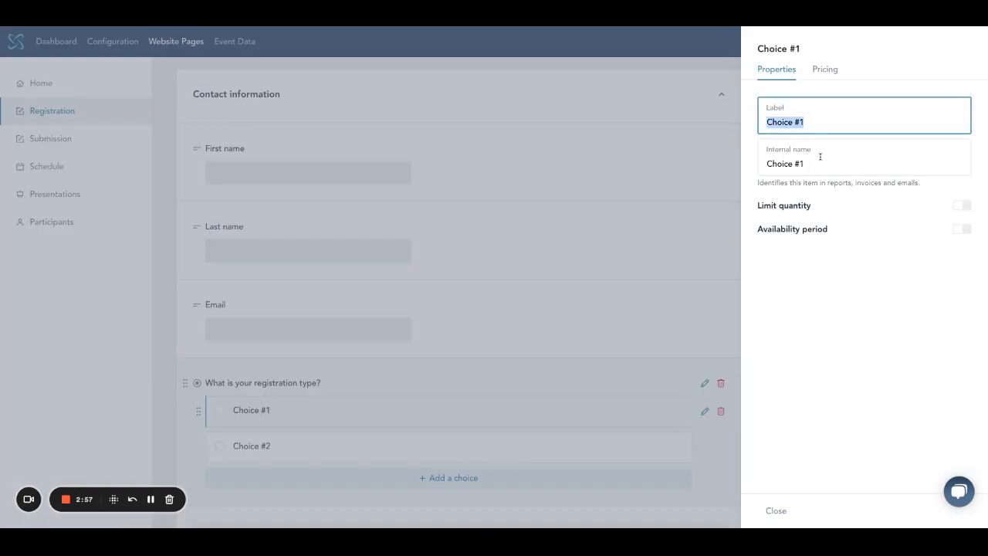
pyautogui.write('P')
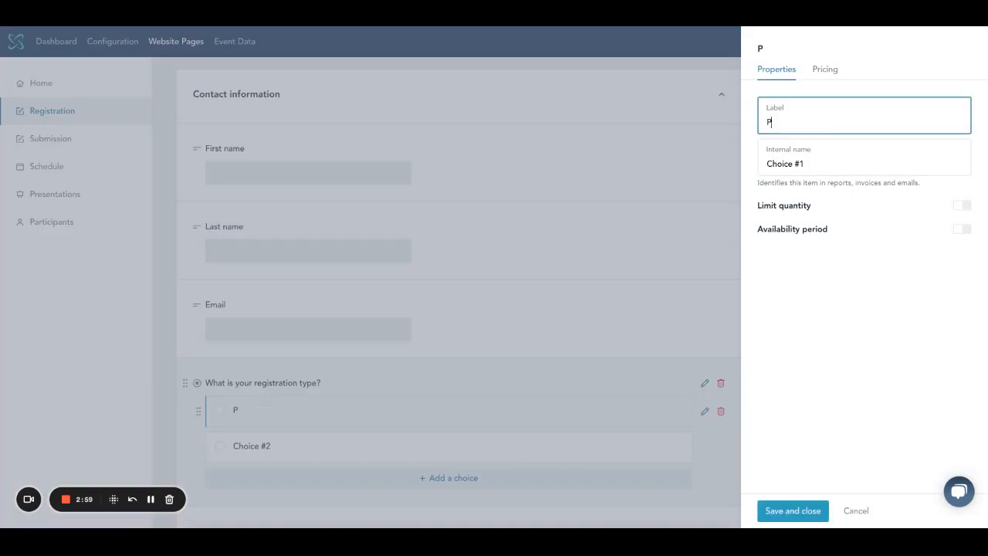
pyautogui.write('rincipal Investigator')
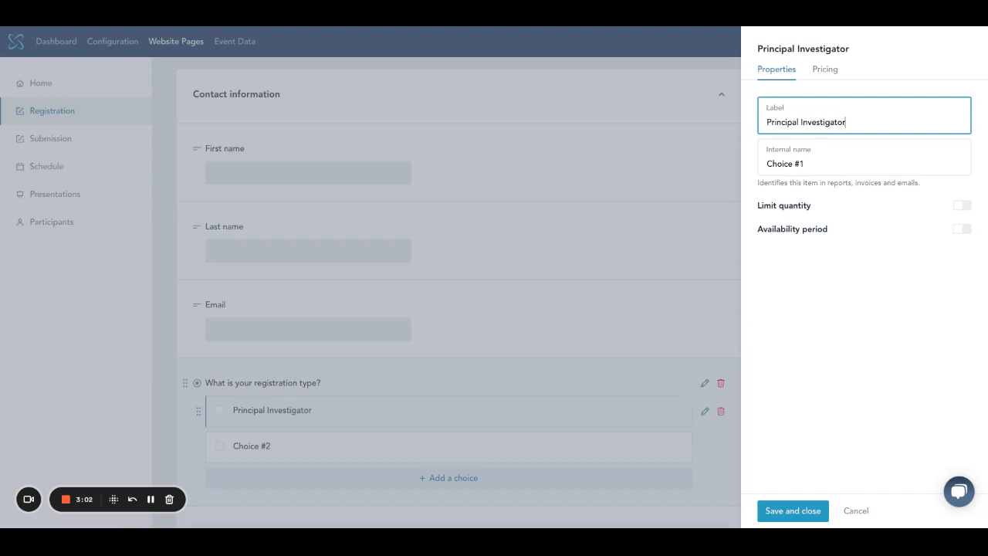
pyautogui.hotkey('ctrl', 'a')
pyautogui.hotkey('ctrl', 'c')
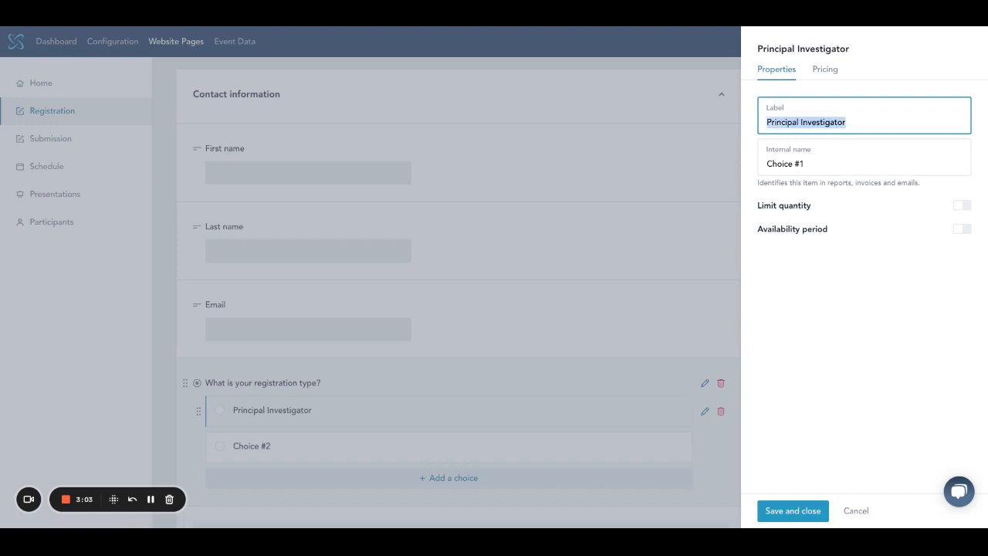
pyautogui.press('Tab')
pyautogui.hotkey('ctrl', 'v')
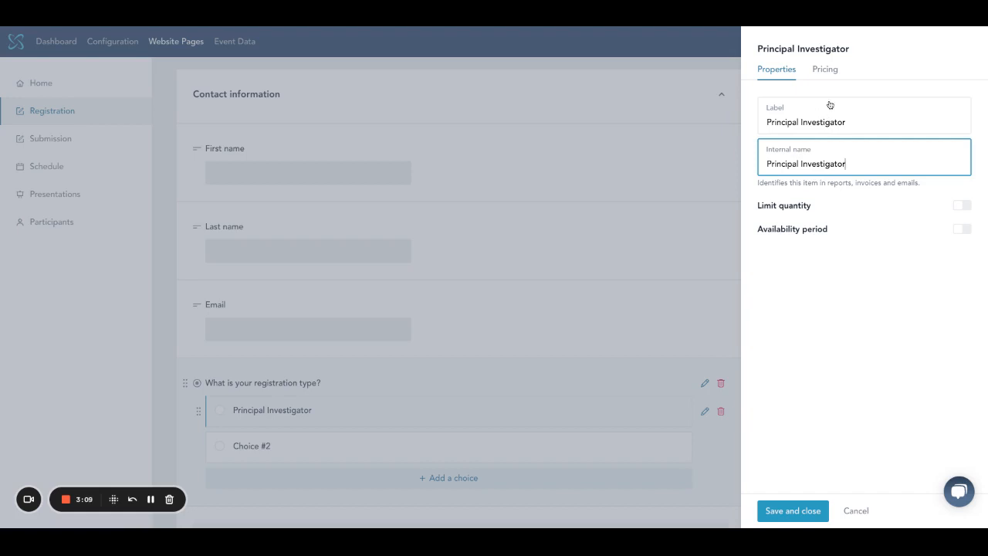
# Step: Price it at 250.00, rising to 300.00 from February 1, 2023, with QST and GST, and save
pyautogui.click(826, 70)
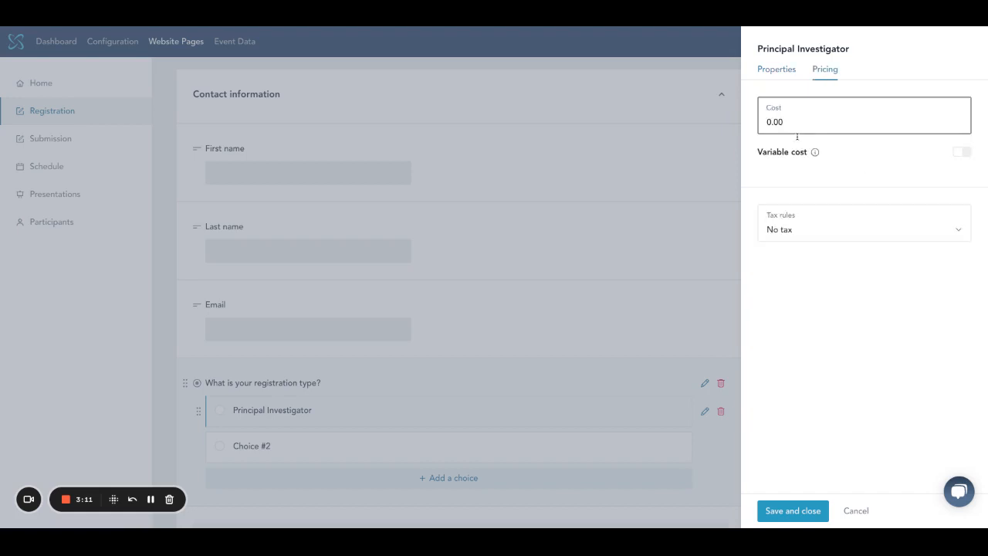
pyautogui.write('25')
pyautogui.click(961, 152)
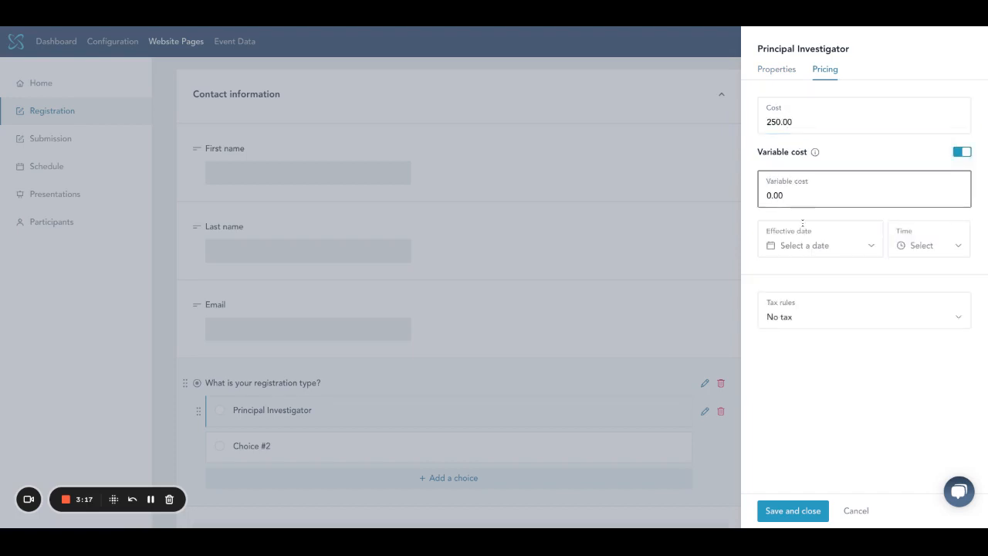
pyautogui.write('00')
pyautogui.click(803, 241)
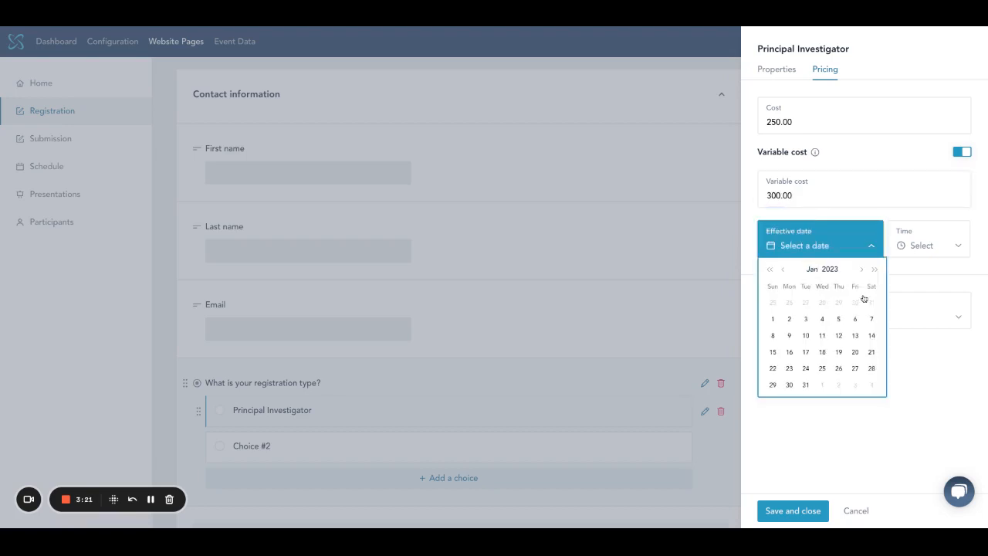
pyautogui.click(861, 270)
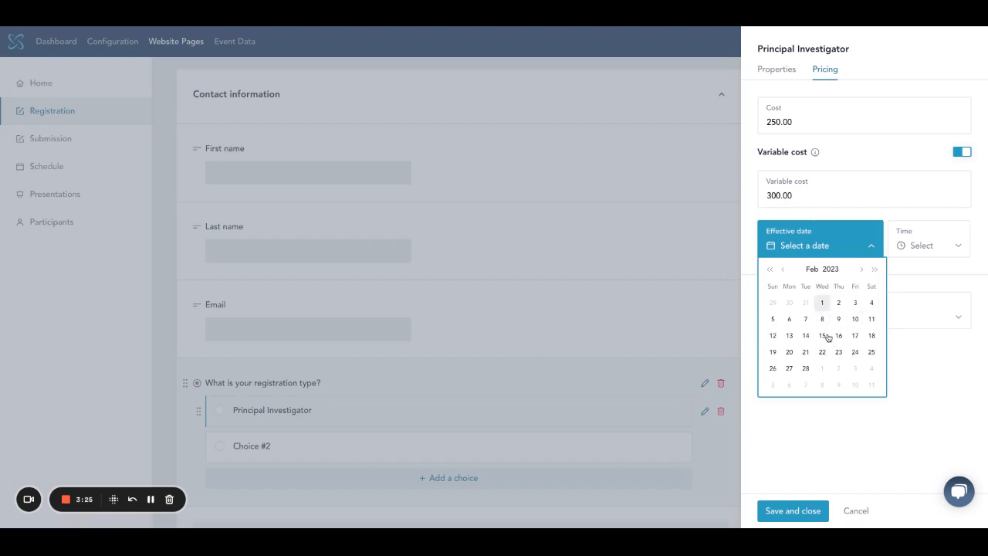
pyautogui.click(822, 303)
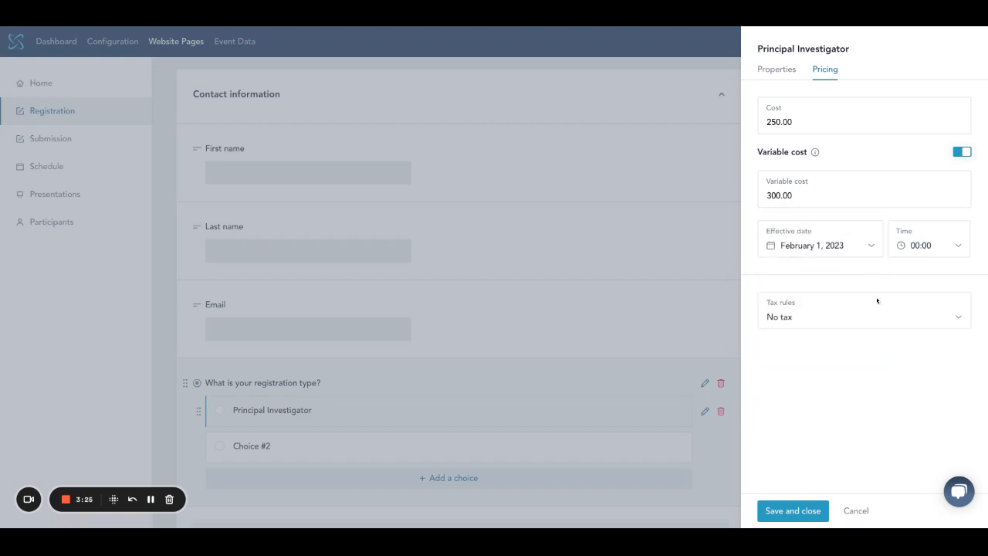
pyautogui.click(788, 349)
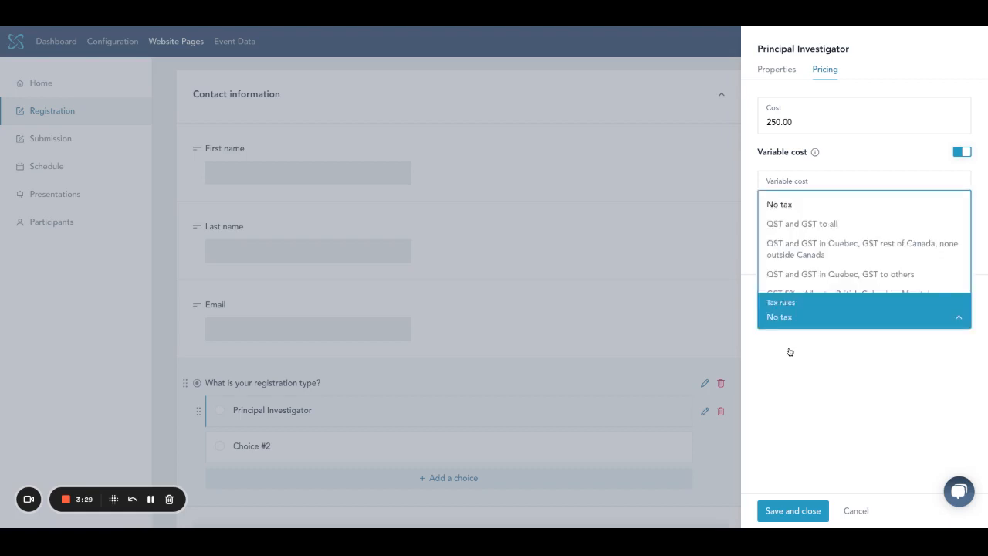
pyautogui.click(803, 224)
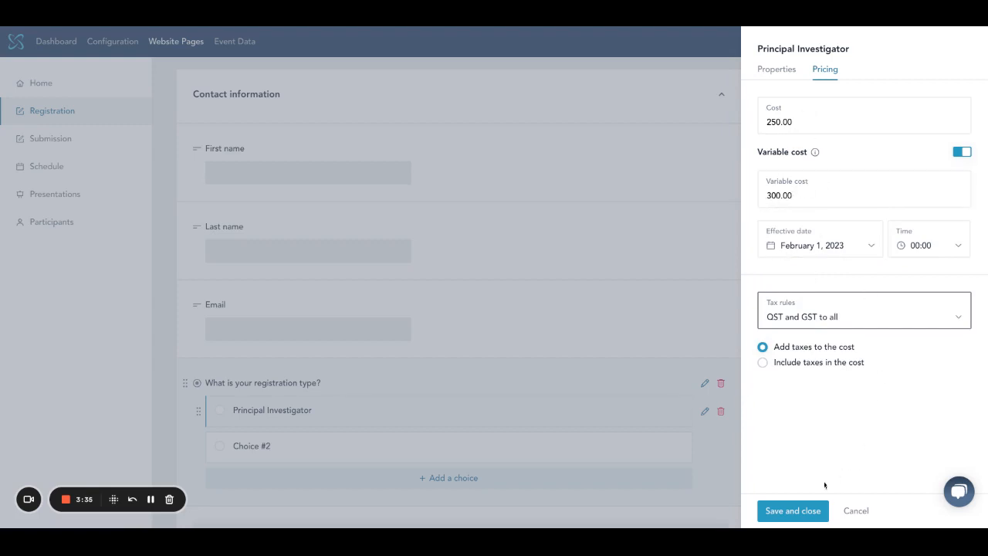
pyautogui.click(792, 510)
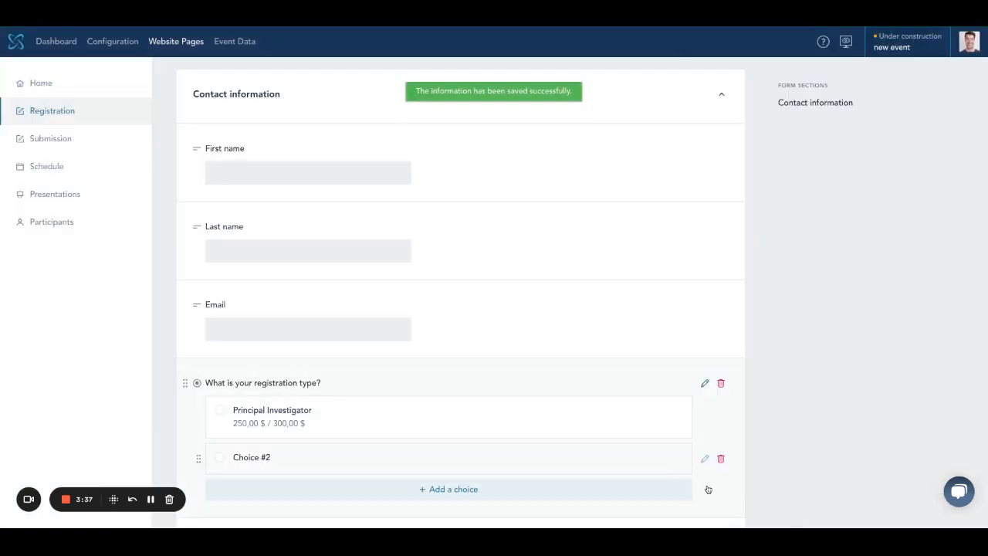
# Step: Rename the second choice to 'Student' for its label and internal name
pyautogui.click(704, 459)
pyautogui.hotkey('ctrl', 'a')
pyautogui.write('Stud')
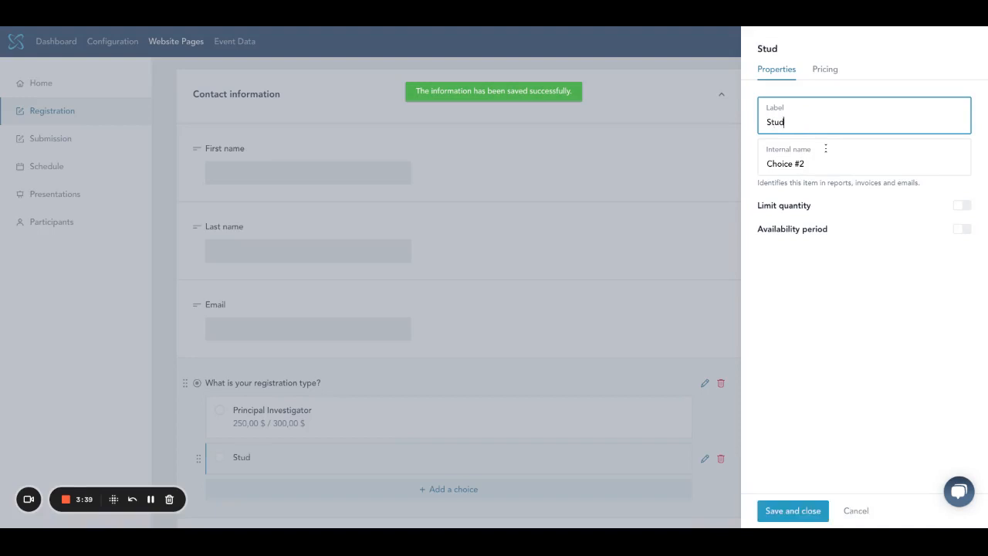
pyautogui.write('ent')
pyautogui.press('Tab')
pyautogui.write('Student')
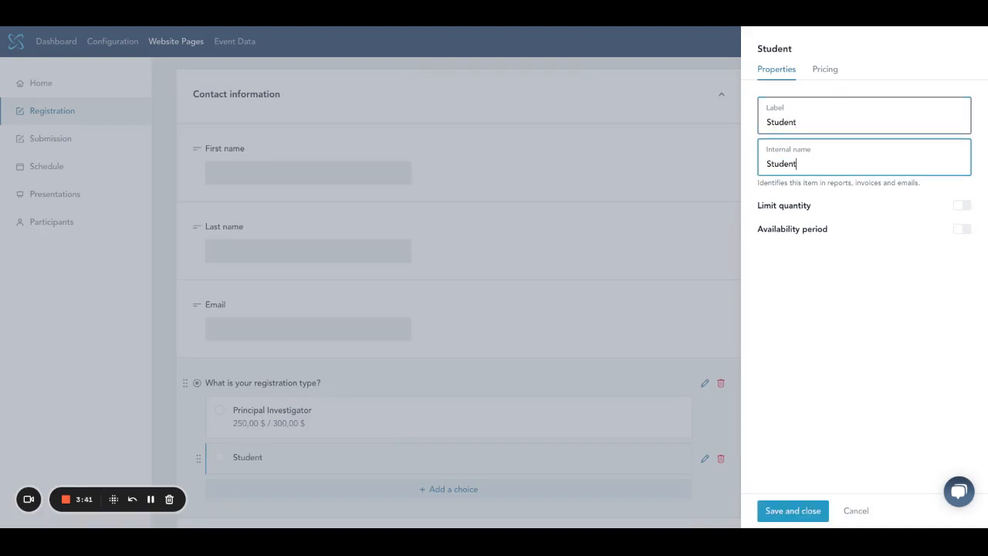
# Step: Save the Student choice, then cap its quantity at 50 and enable its availability period
pyautogui.click(823, 498)
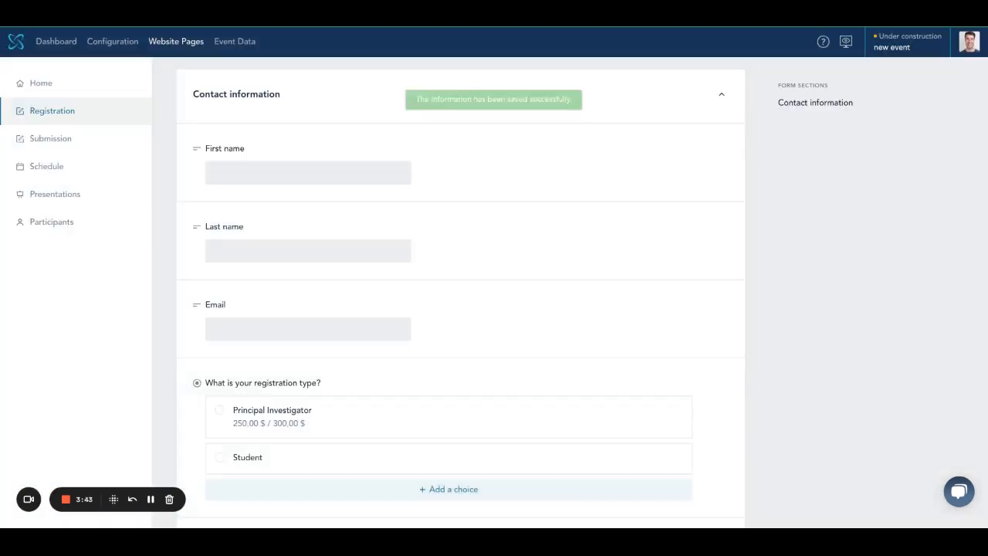
pyautogui.scroll(-2, 628, 512)
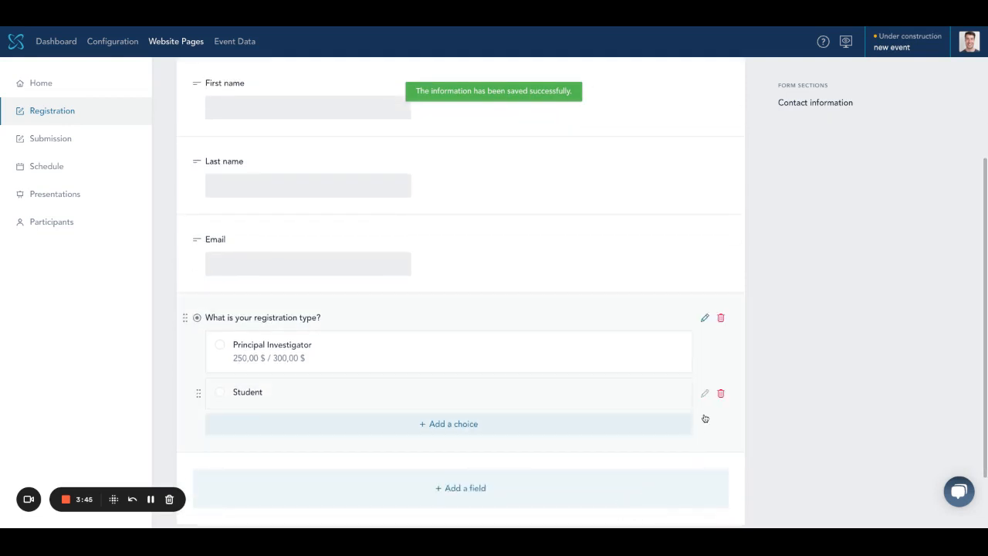
pyautogui.click(704, 393)
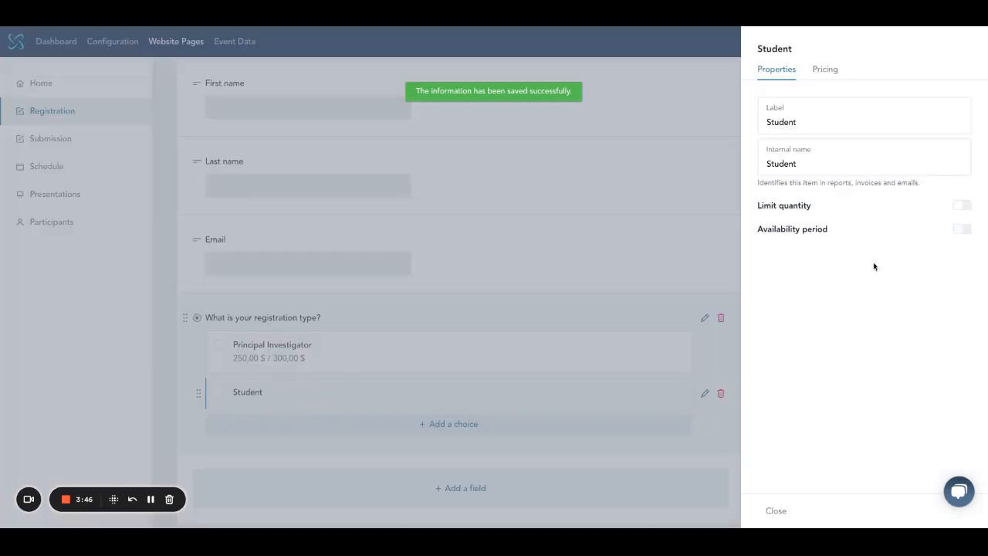
pyautogui.click(961, 231)
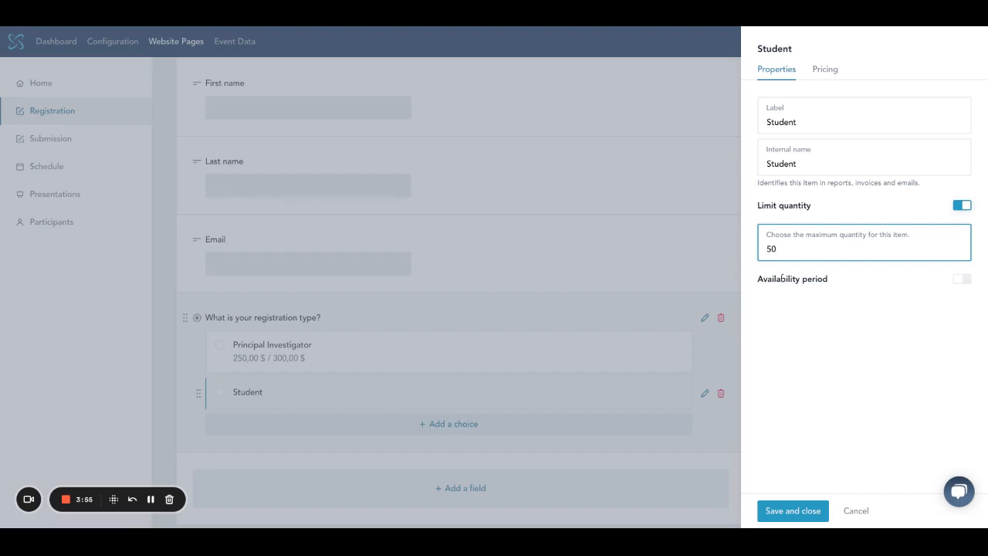
pyautogui.click(962, 278)
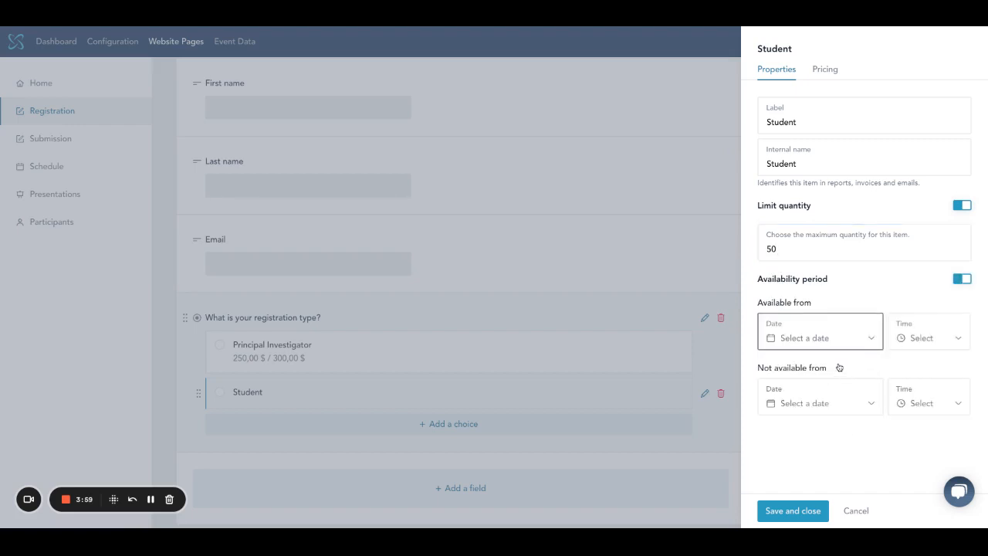
pyautogui.scroll(-1, 859, 498)
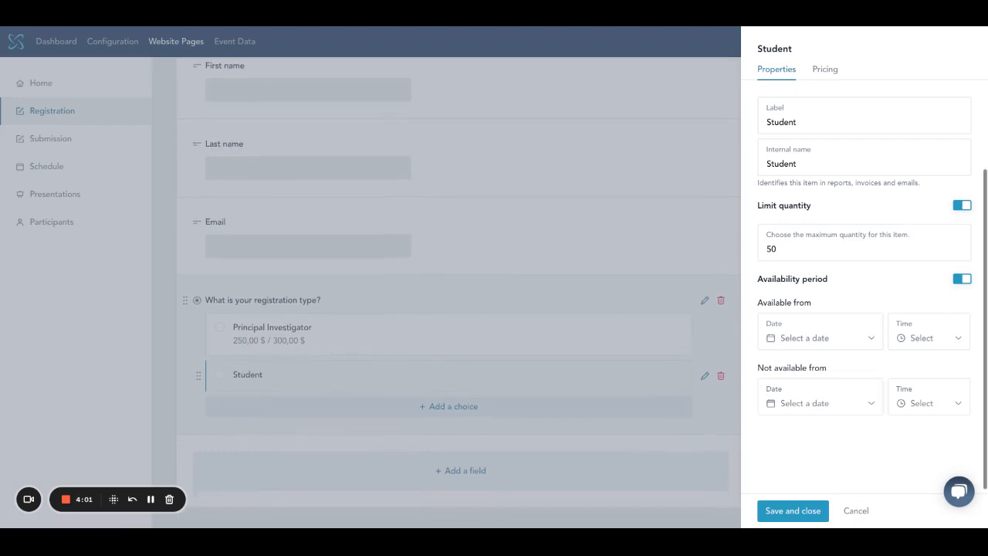
pyautogui.click(818, 514)
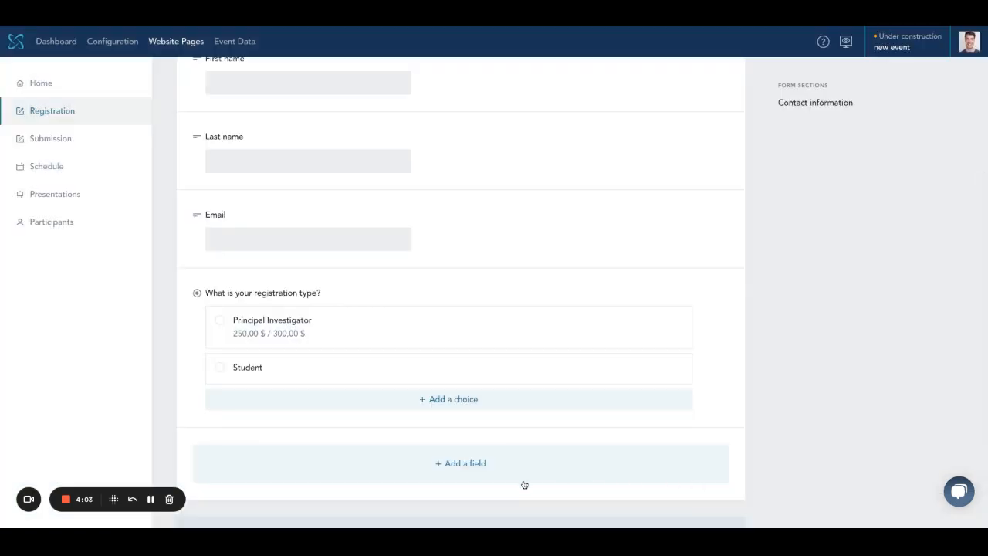
pyautogui.scroll(-2, 460, 487)
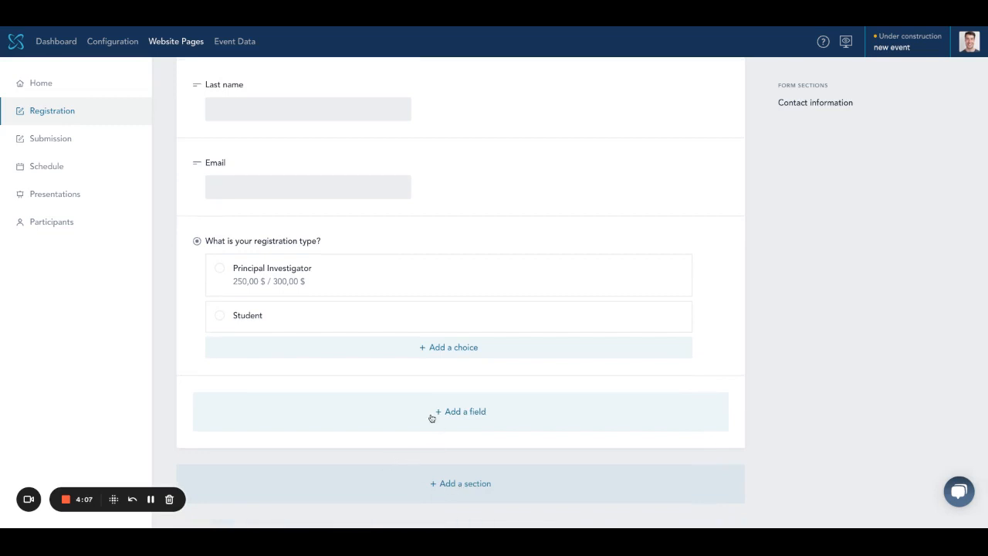
# Step: Add a short text field 'What is your university' with internal name University
pyautogui.click(467, 426)
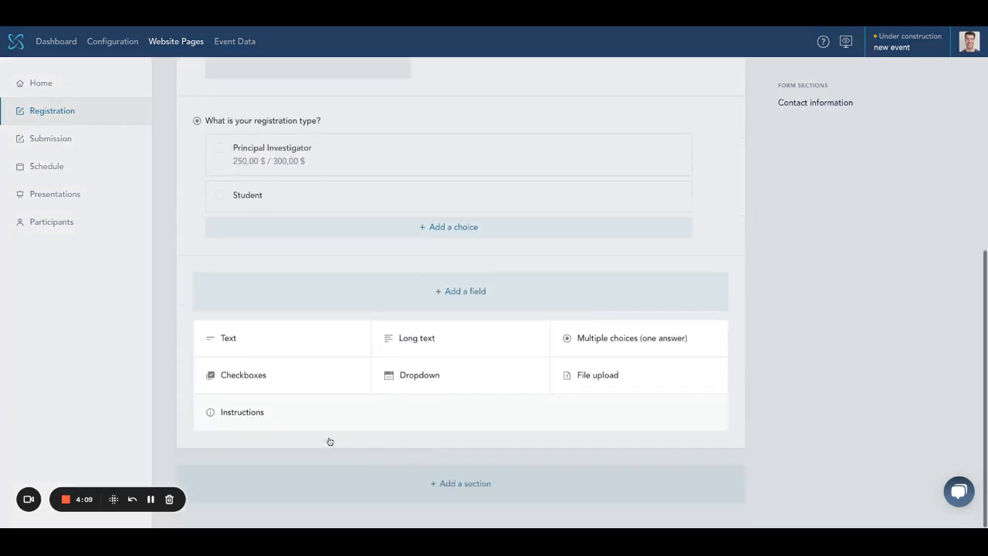
pyautogui.click(228, 338)
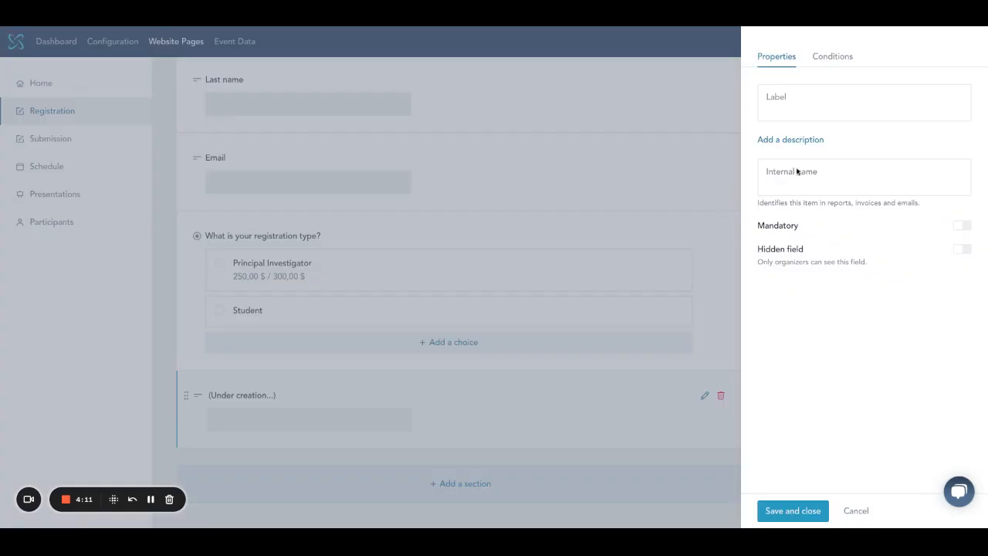
pyautogui.write('What is your university')
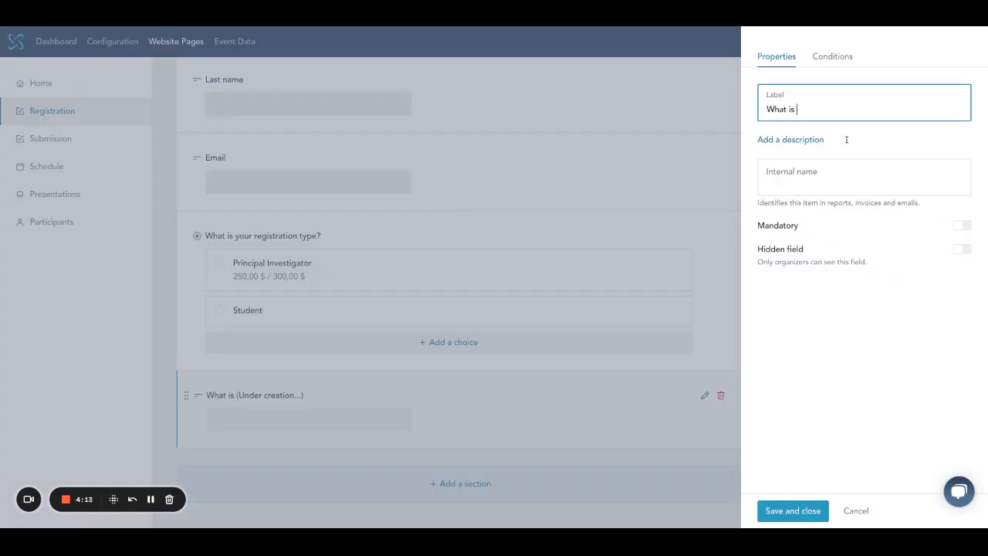
pyautogui.click(837, 189)
pyautogui.write('University')
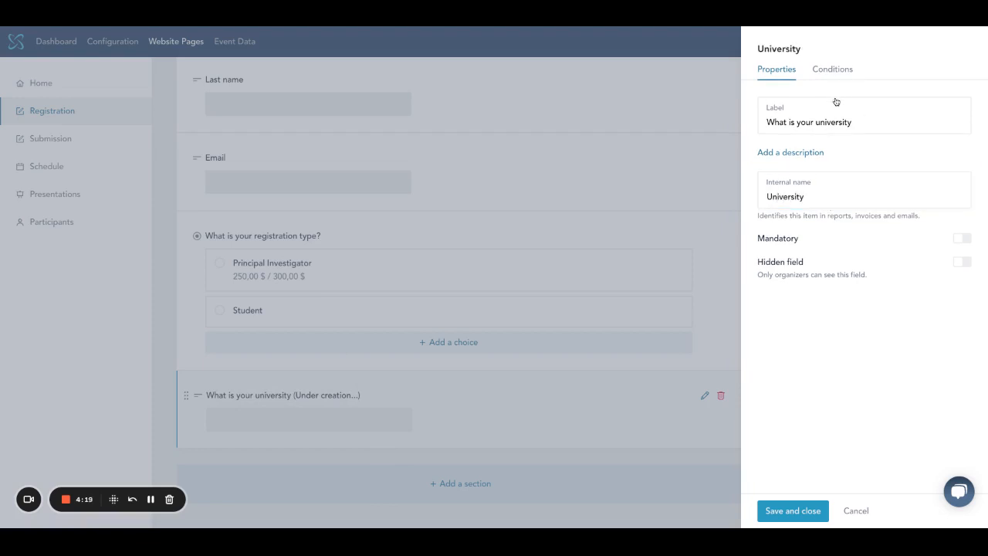
# Step: Show the university field only when Registration type: Student is chosen, and save it
pyautogui.click(832, 69)
pyautogui.click(961, 102)
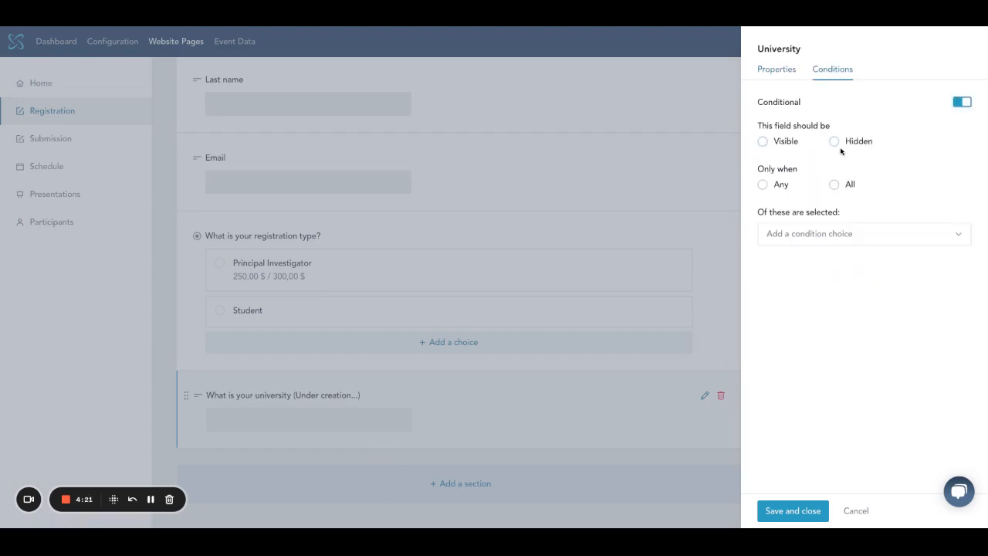
pyautogui.click(785, 141)
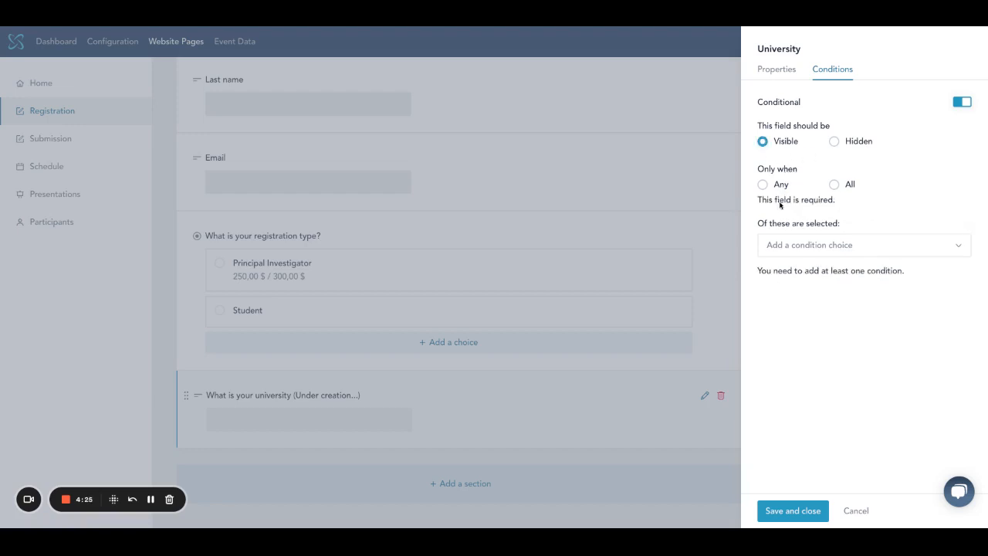
pyautogui.click(779, 186)
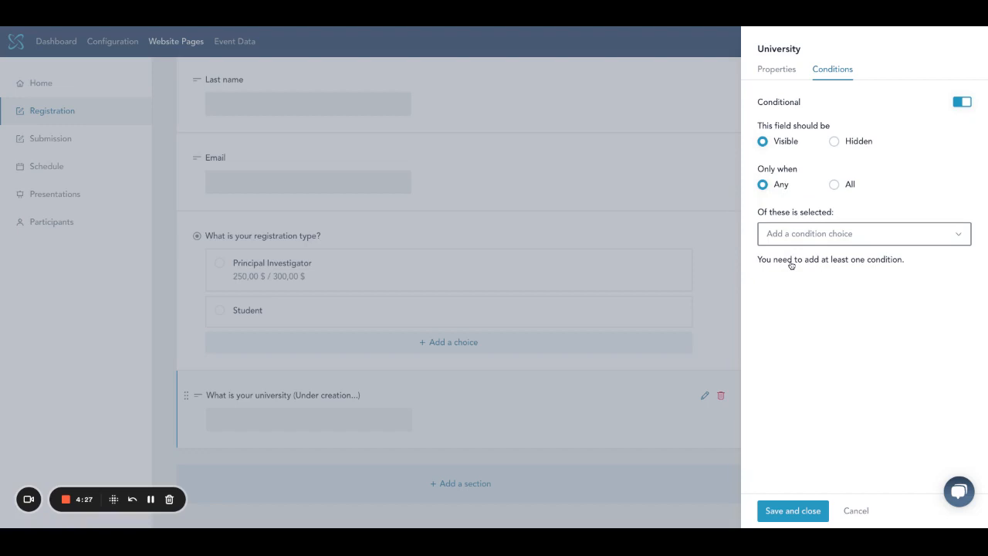
pyautogui.click(791, 233)
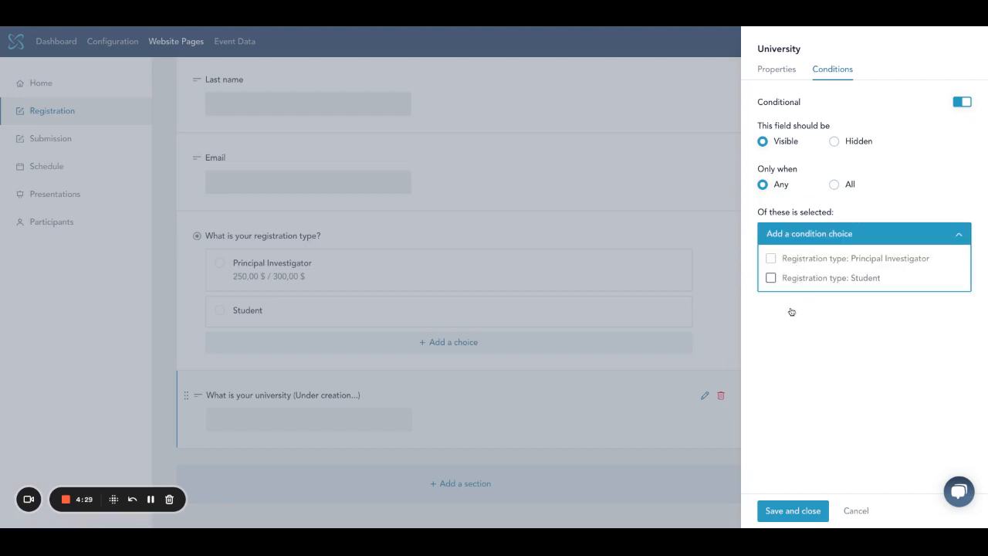
pyautogui.click(770, 278)
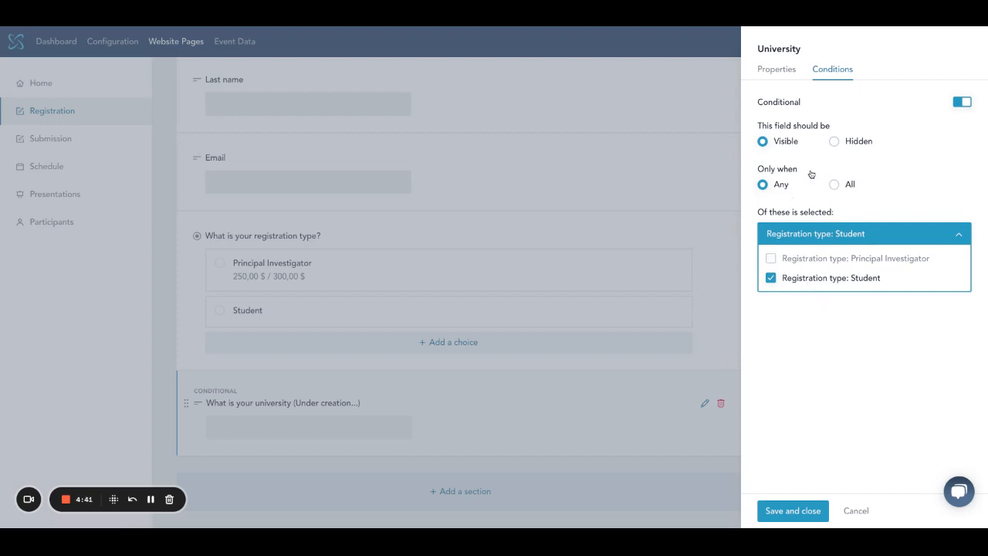
pyautogui.click(817, 453)
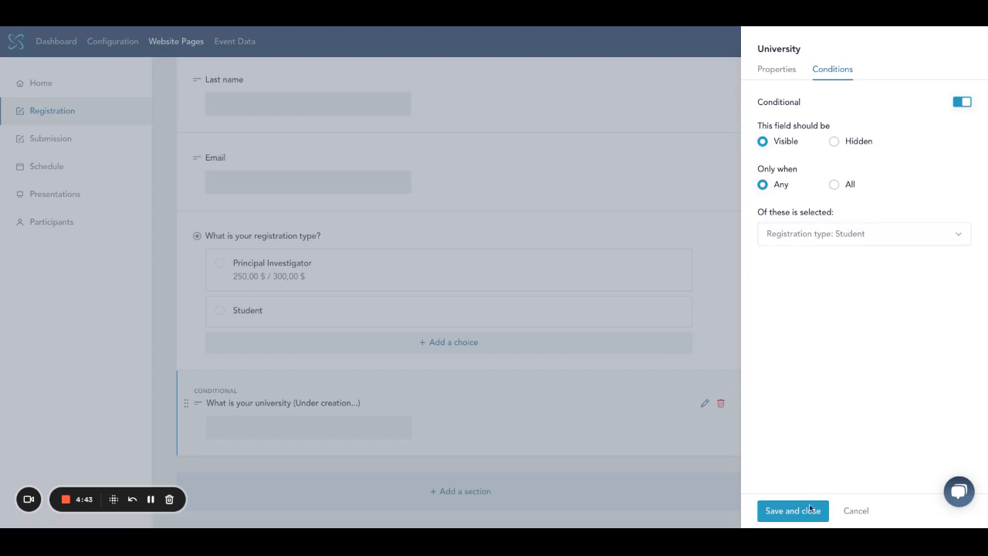
pyautogui.click(793, 510)
# Step: Preview the public event website, landing on the 'My event' home page
pyautogui.scroll(-2, 540, 463)
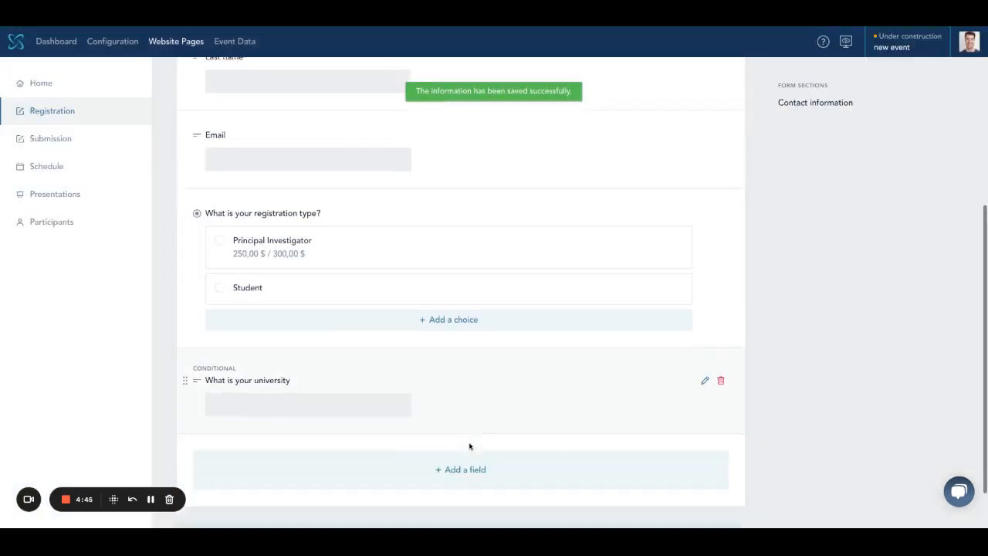
pyautogui.click(479, 429)
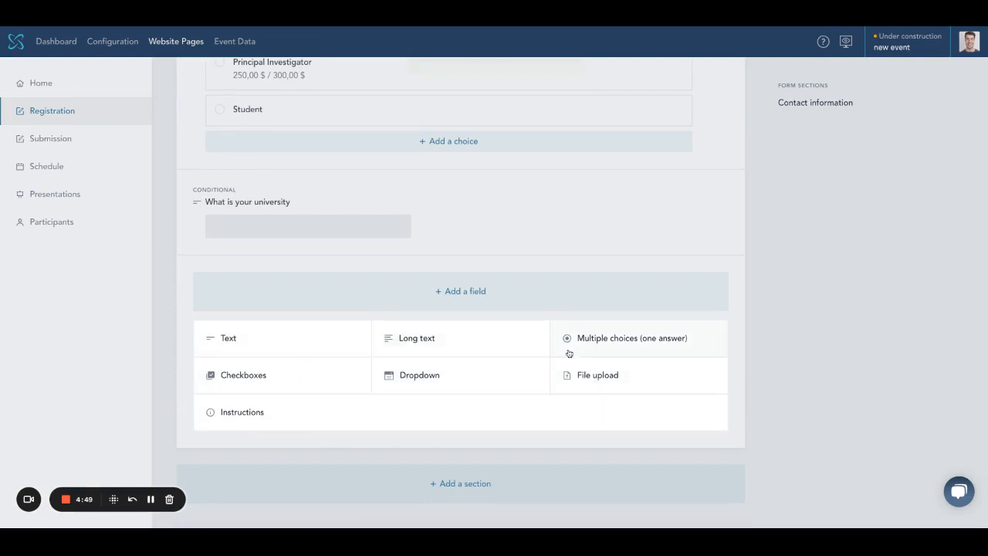
pyautogui.click(763, 346)
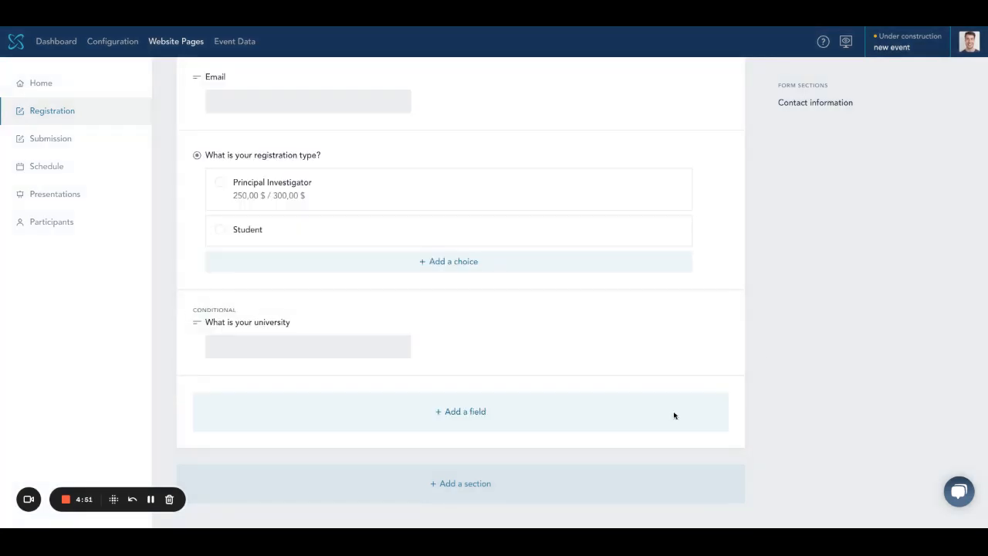
pyautogui.scroll(5, 674, 414)
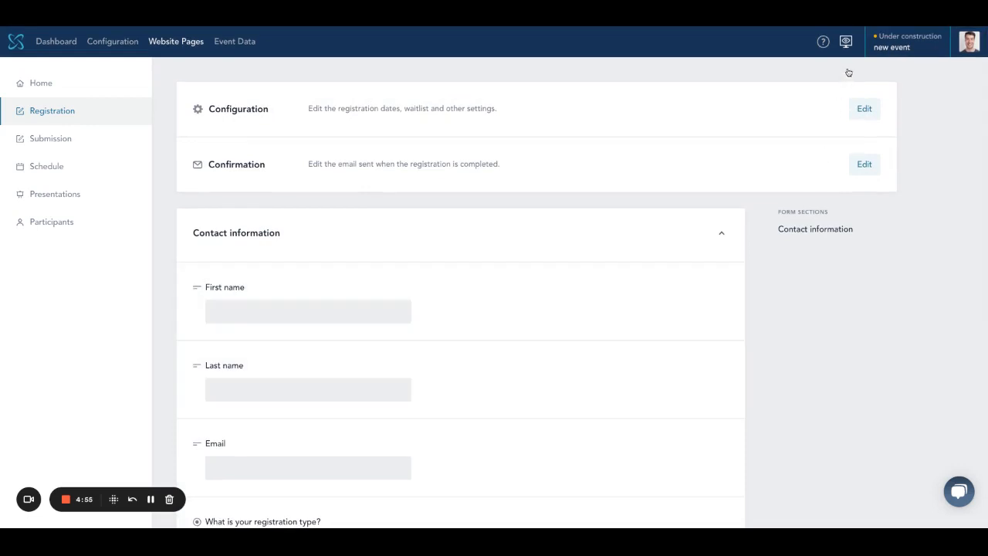
pyautogui.click(846, 42)
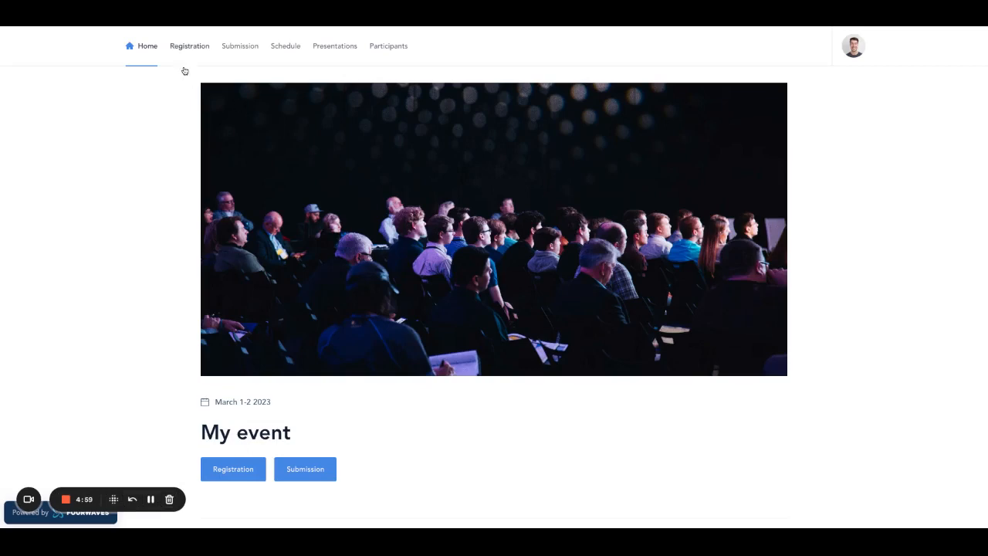
# Step: Open the public registration form and choose the Student registration type
pyautogui.click(184, 68)
pyautogui.scroll(-2, 425, 311)
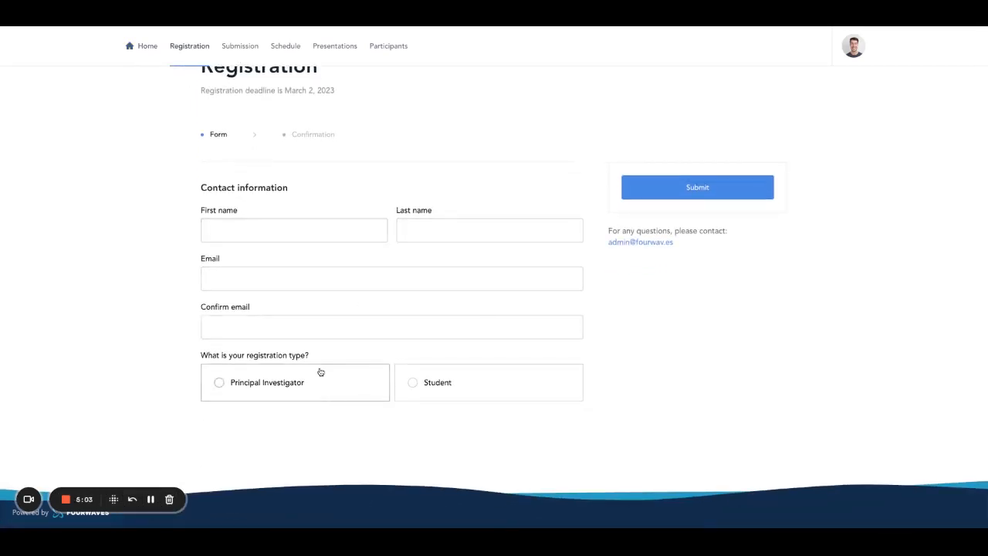
pyautogui.click(445, 415)
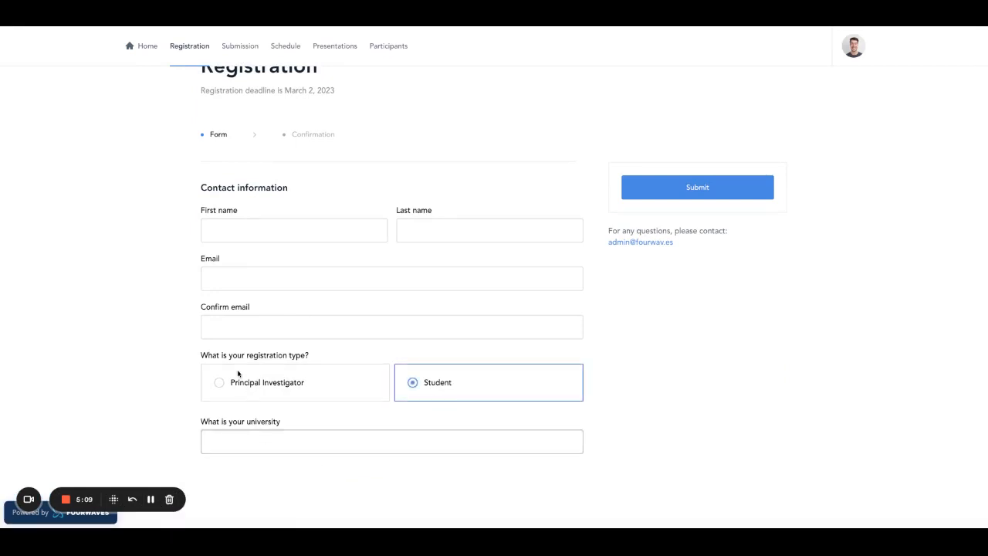
# Step: Fill in first and last name, e-mail and its confirmation, university Fourwaves, then submit
pyautogui.click(248, 233)
pyautogui.press('Tab')
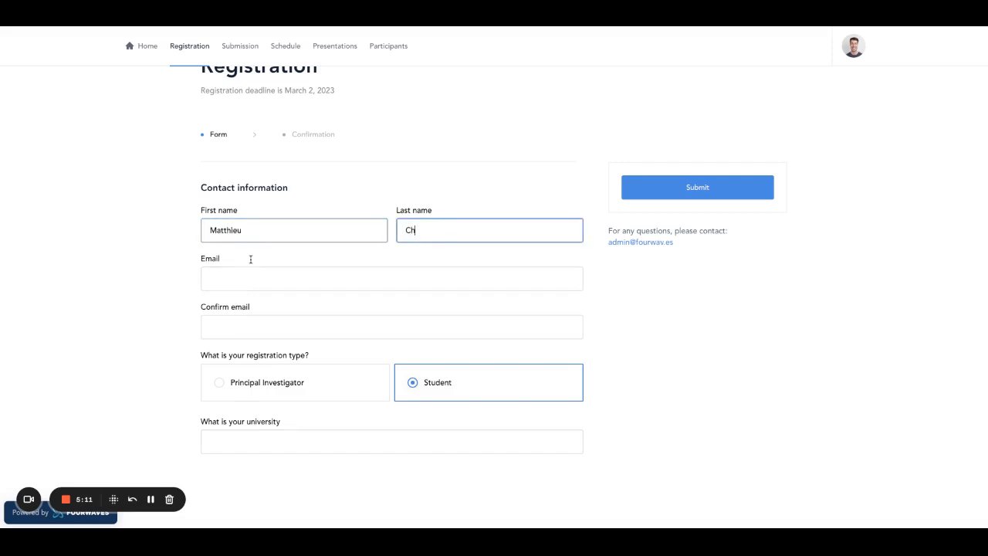
pyautogui.press('Tab')
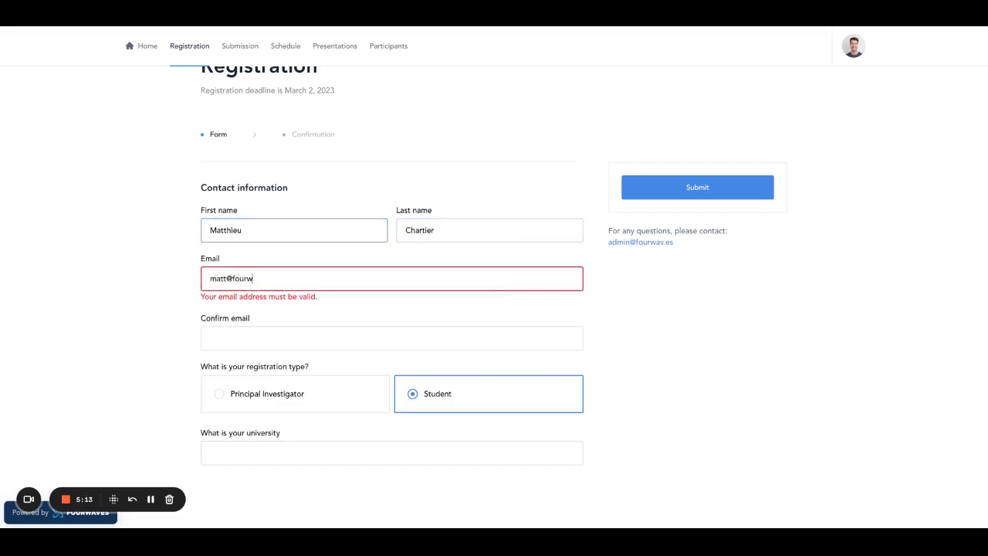
pyautogui.press('Tab')
pyautogui.hotkey('ctrl', 'v')
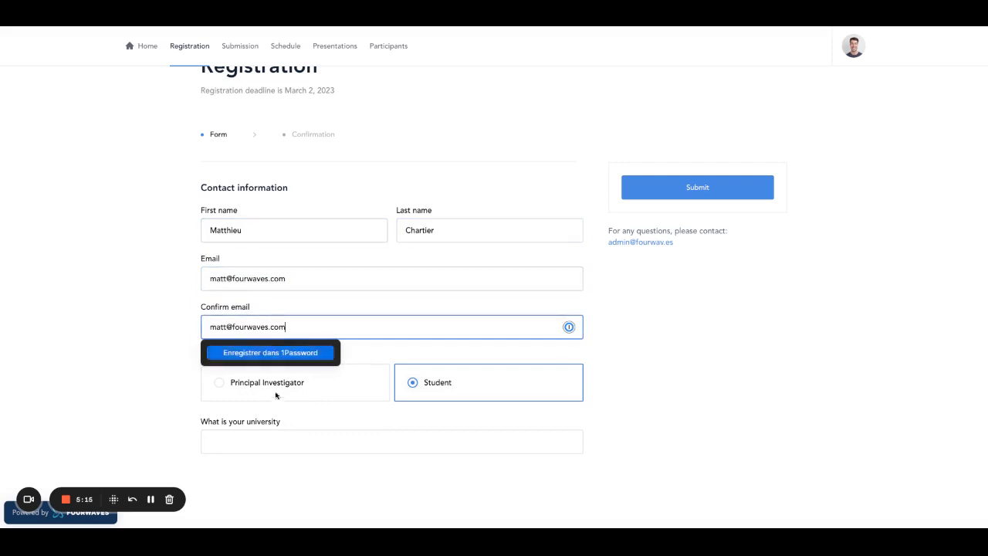
pyautogui.press('Tab')
pyautogui.write('Fourwaves')
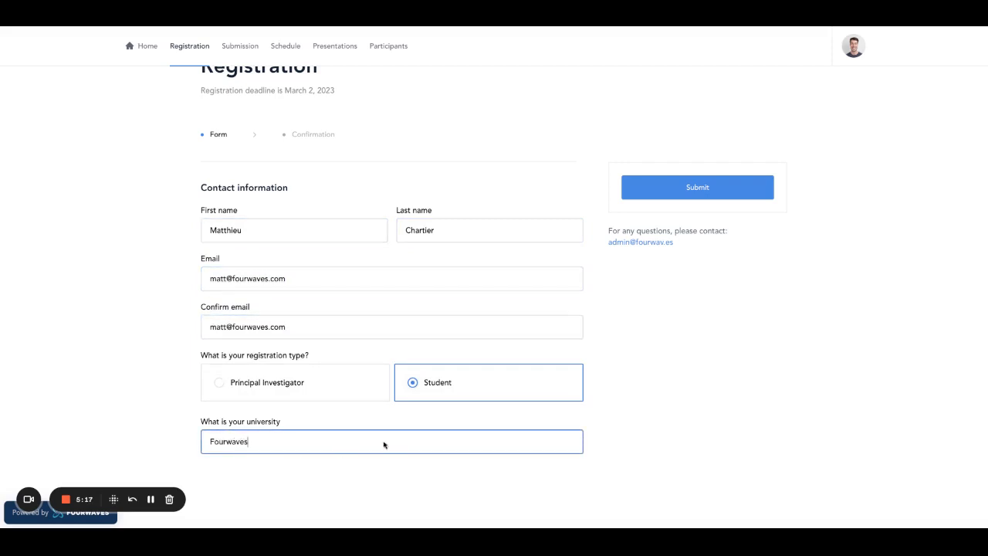
pyautogui.click(676, 293)
pyautogui.click(700, 190)
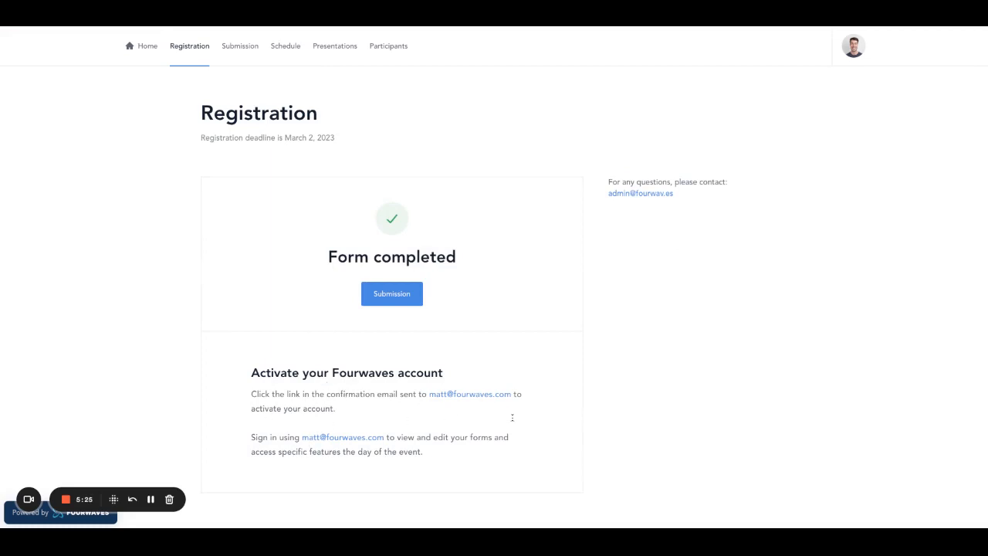
# Step: In the organizer panel's Participants list, check the new Student registrant's details
pyautogui.click(852, 47)
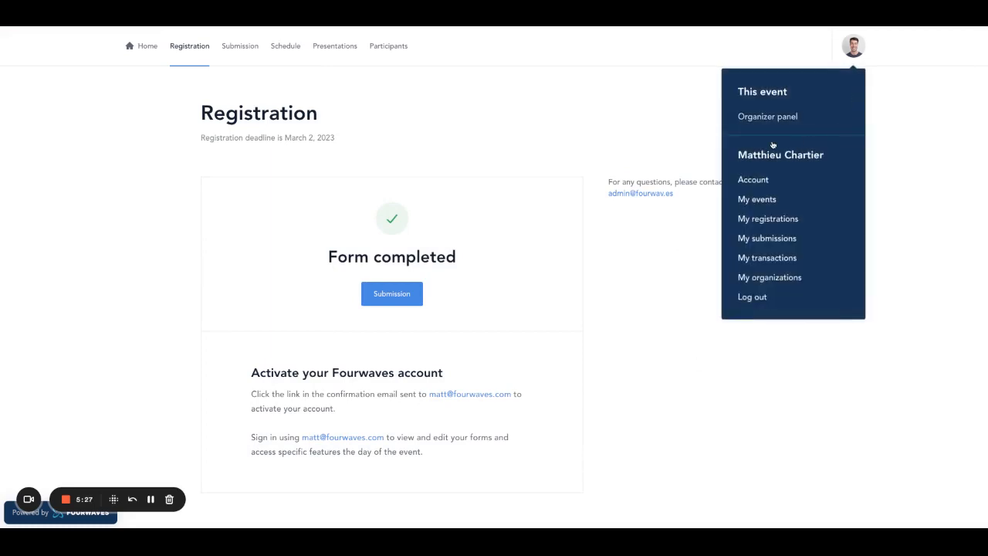
pyautogui.click(769, 118)
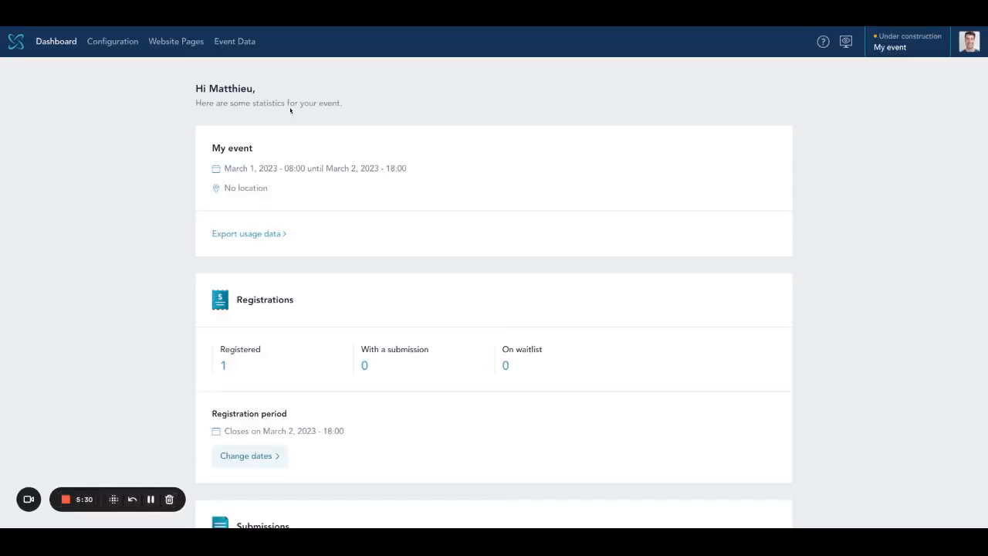
pyautogui.click(234, 41)
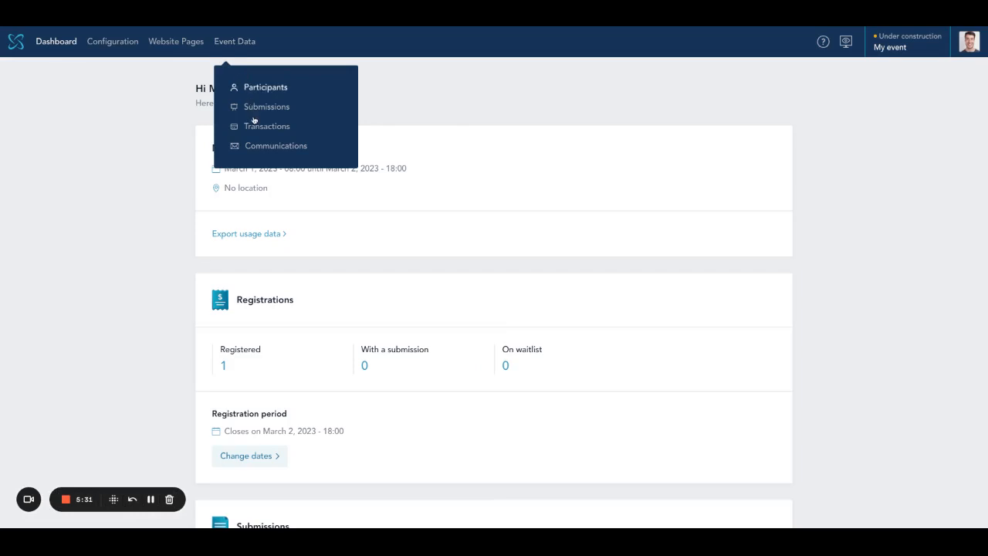
pyautogui.click(266, 87)
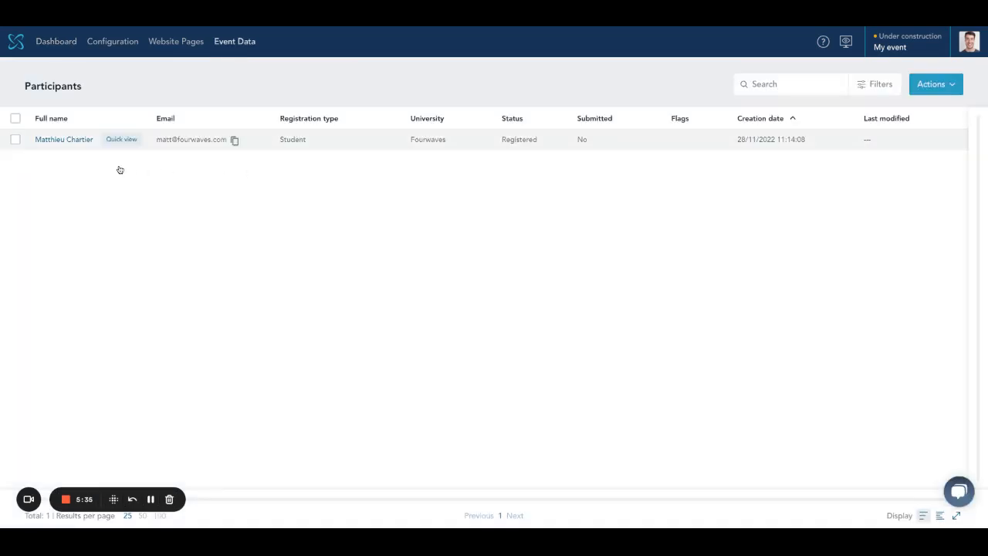
pyautogui.click(121, 139)
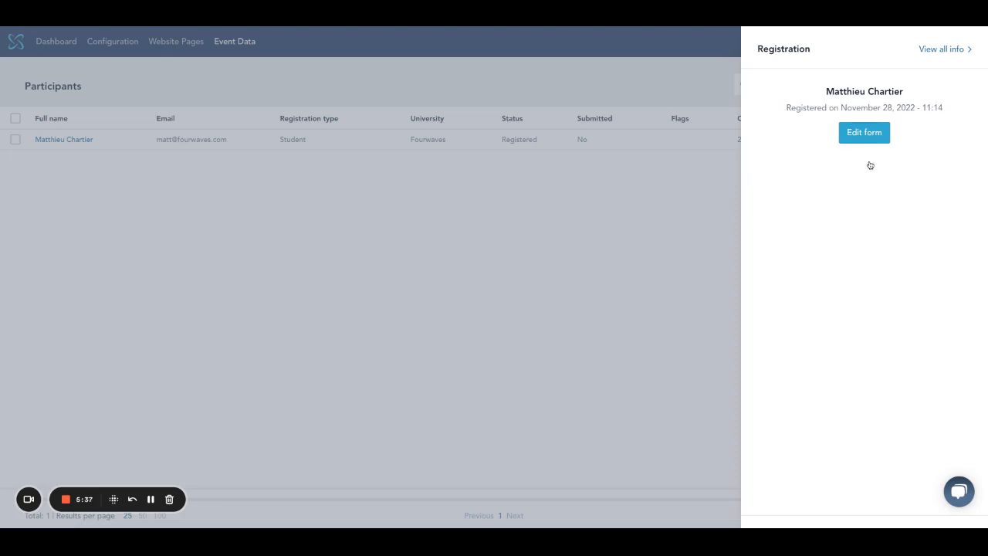
pyautogui.click(540, 225)
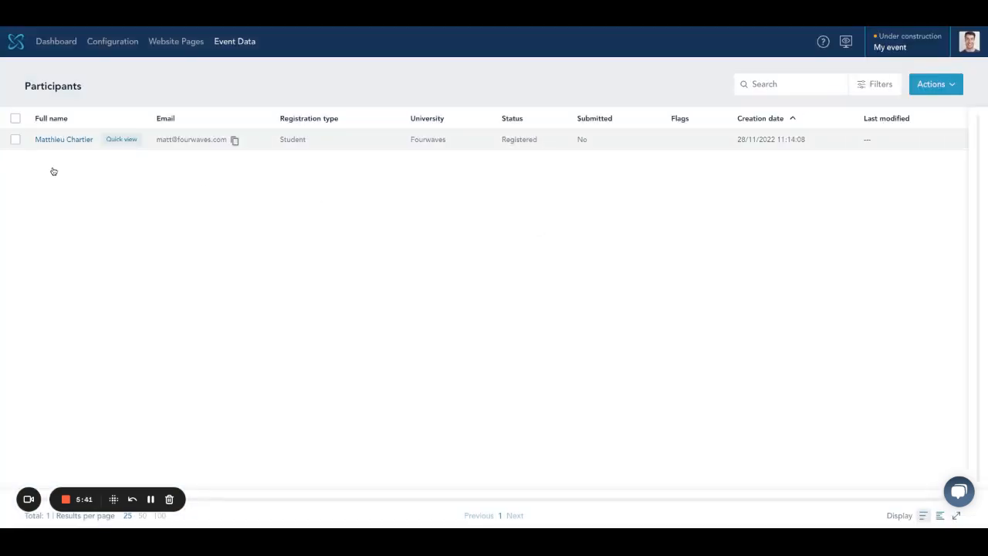
pyautogui.click(55, 140)
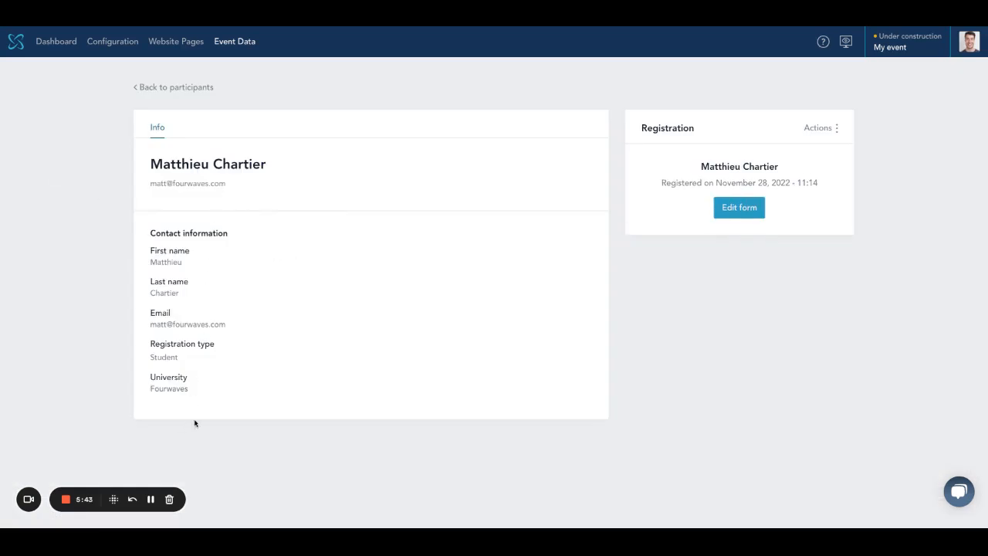
# Step: Return to the Registration page editor and scroll through the form
pyautogui.moveTo(176, 41)
pyautogui.click(189, 108)
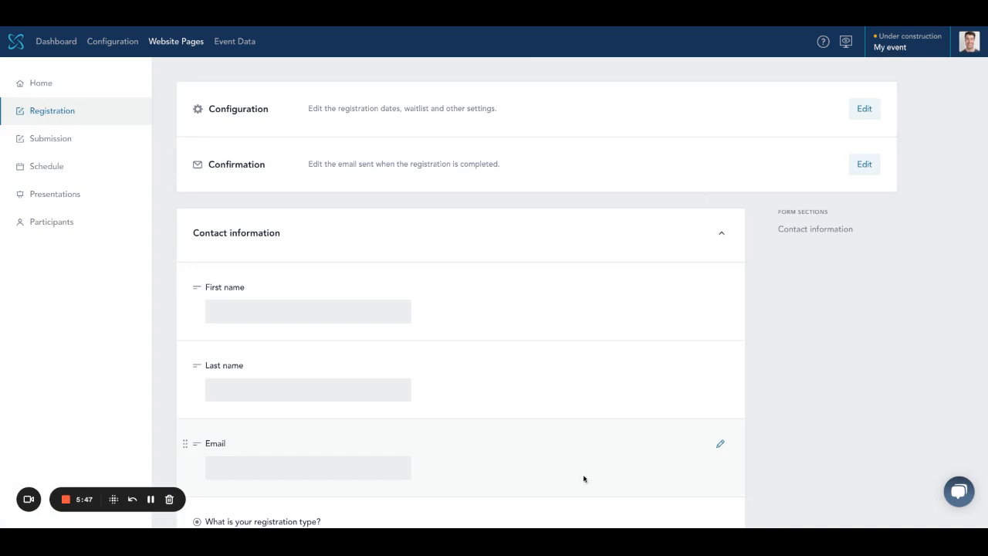
pyautogui.scroll(-2, 553, 480)
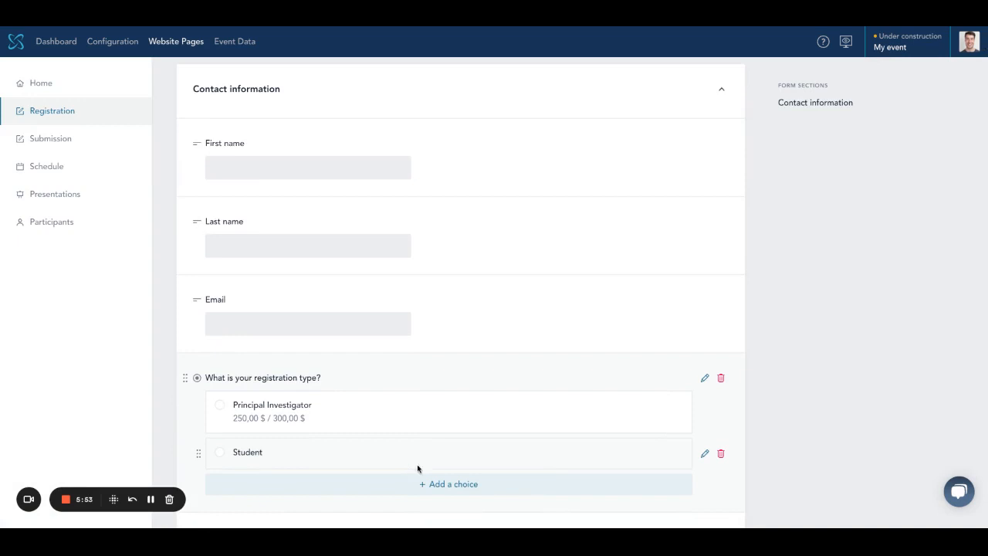
pyautogui.scroll(-2, 432, 463)
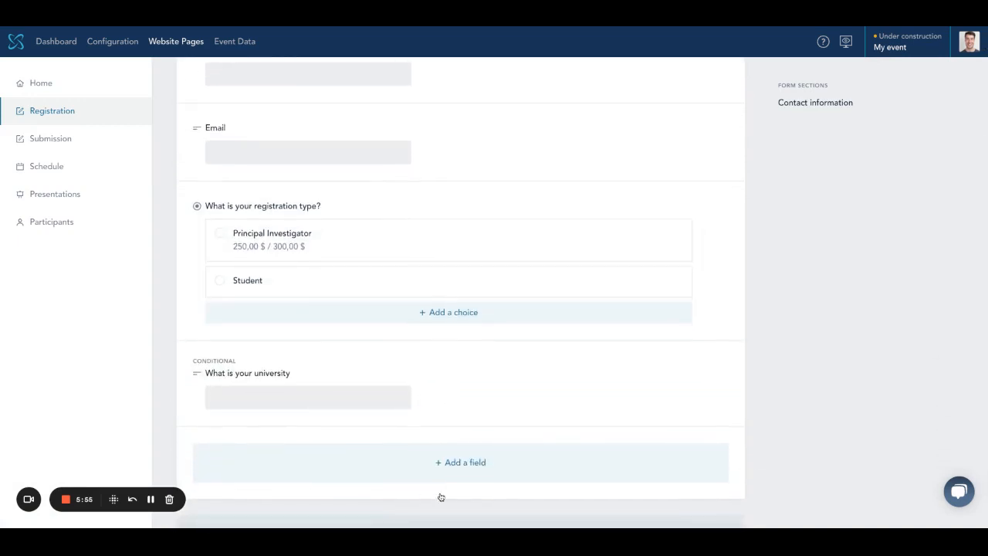